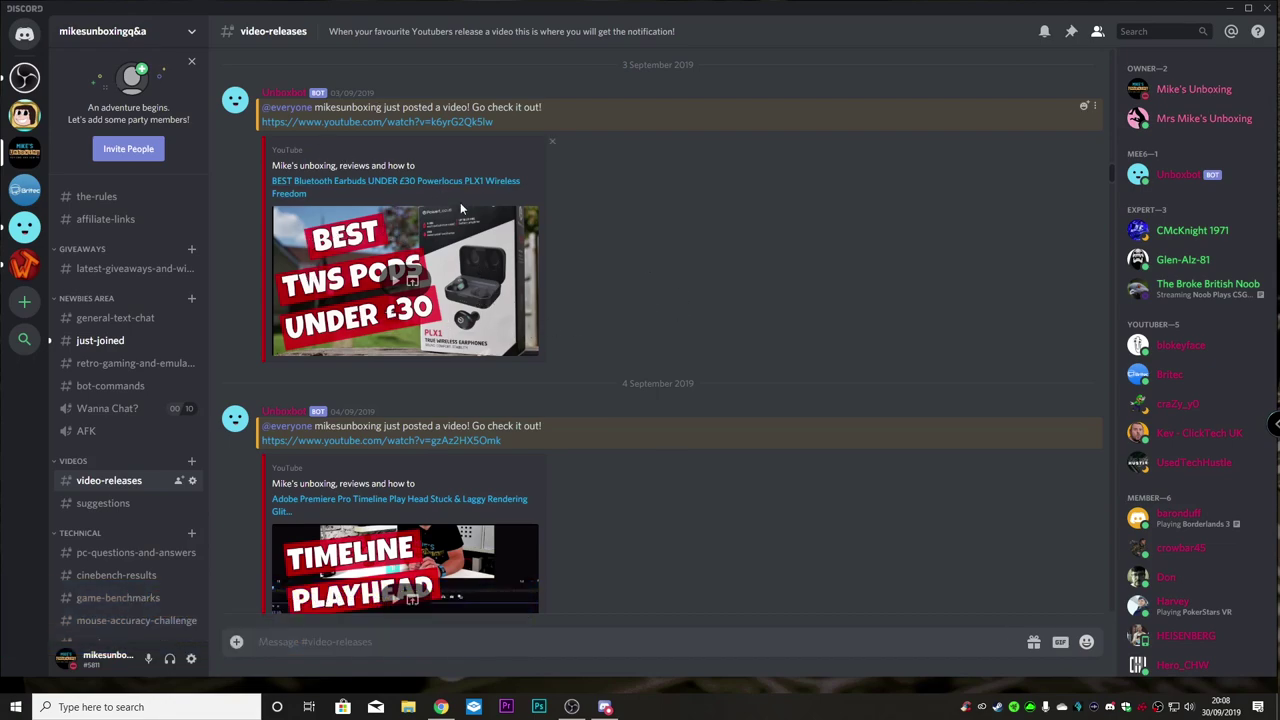
- Scroll the video-releases channel down to the 4K action camera and Aldi Sunday posts
{"action": "scroll", "coordinate": [503, 350], "scroll_direction": "down", "scroll_amount": 8}
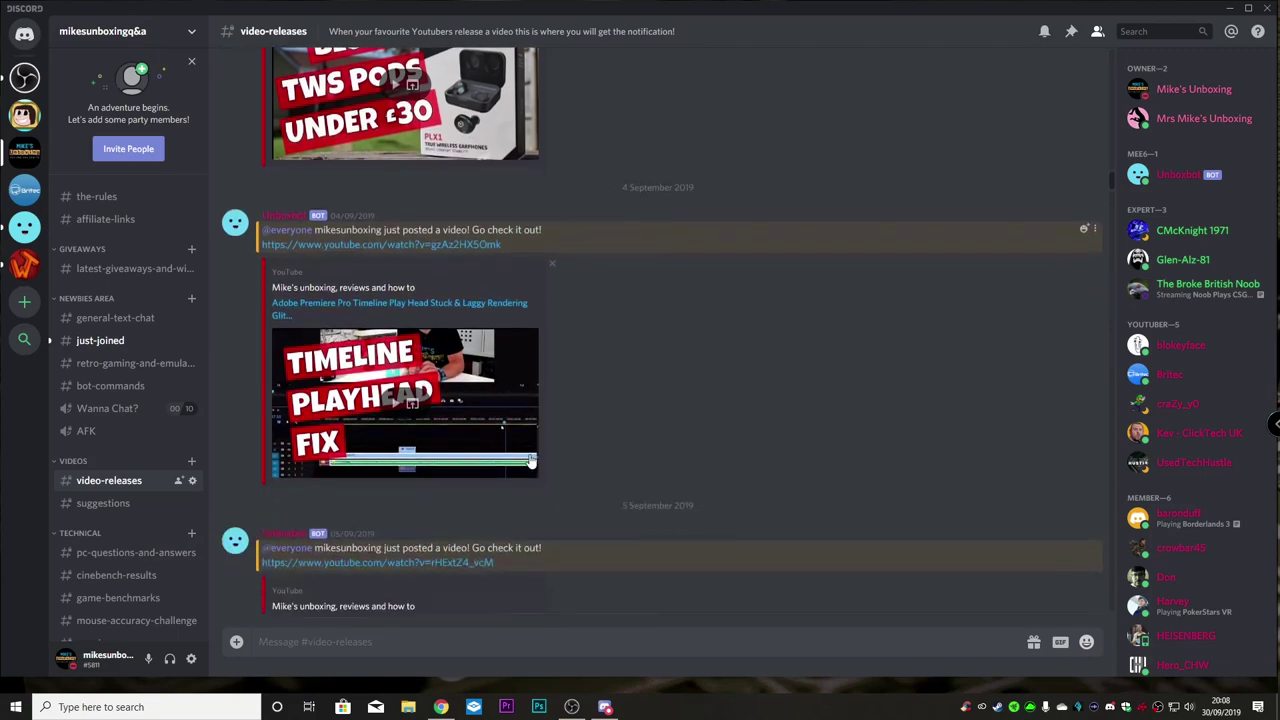
{"action": "scroll", "coordinate": [530, 458], "scroll_direction": "down", "scroll_amount": 9}
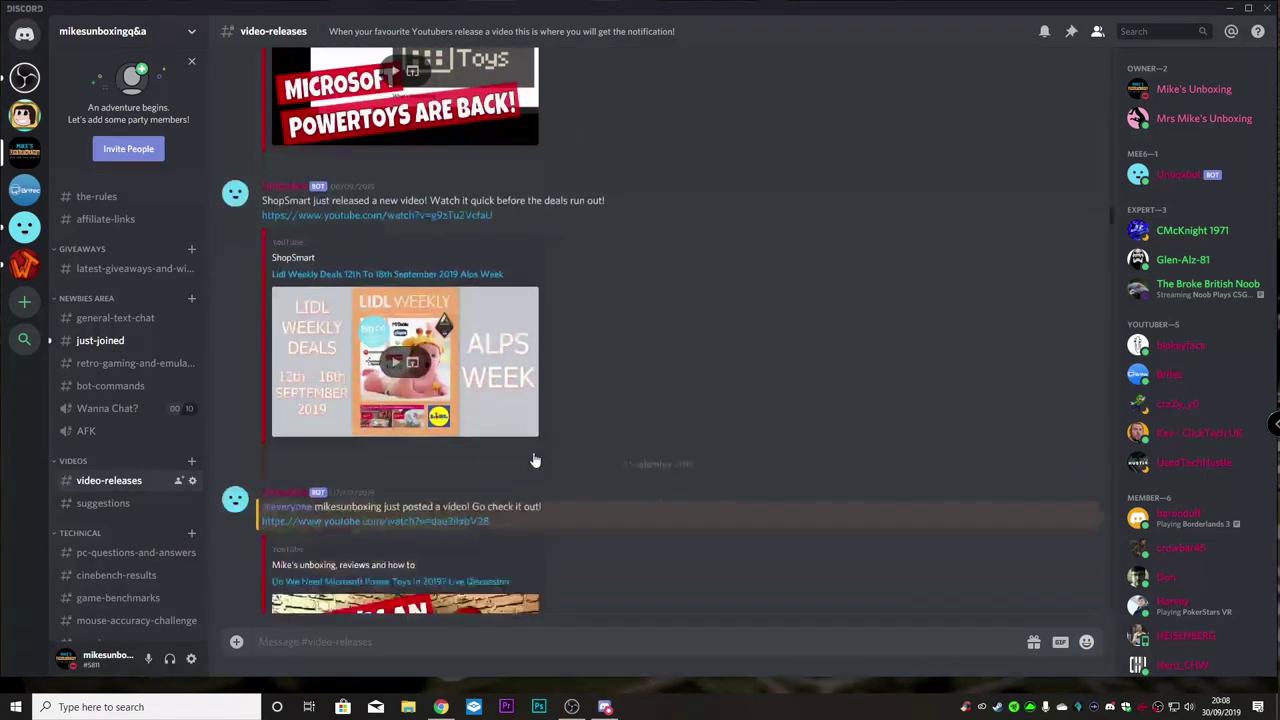
{"action": "scroll", "coordinate": [540, 458], "scroll_direction": "down", "scroll_amount": 10}
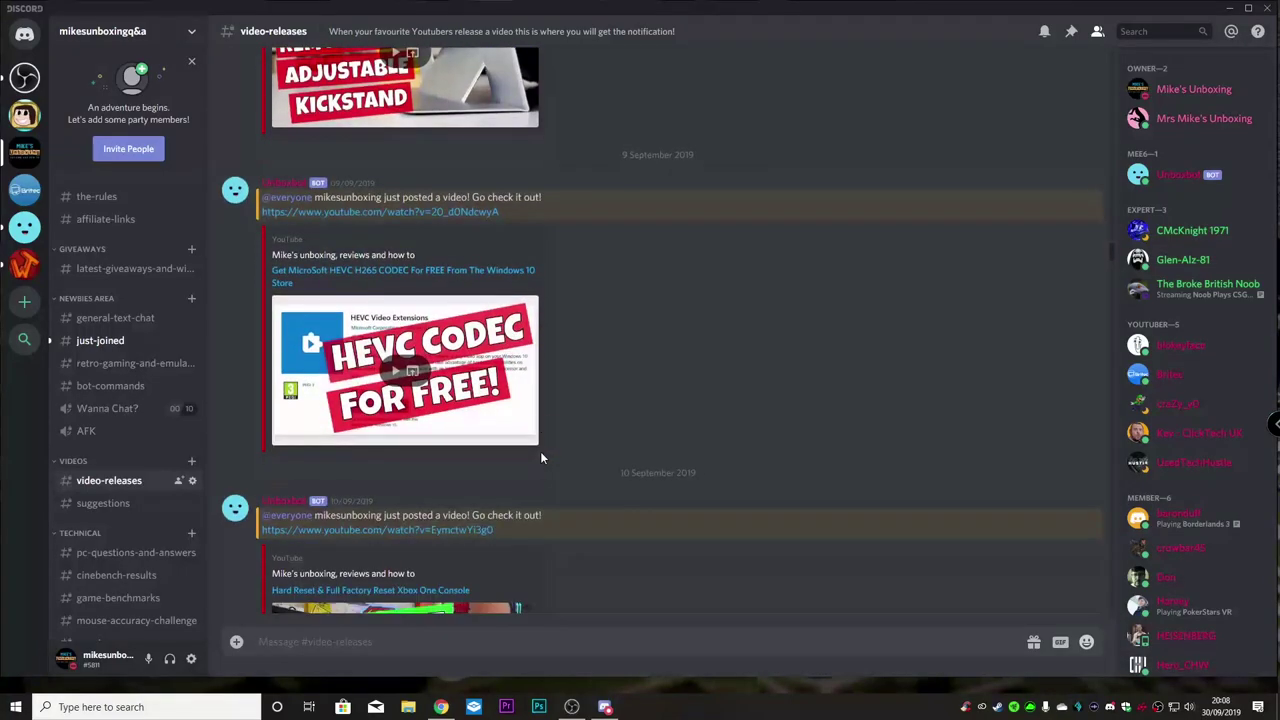
{"action": "scroll", "coordinate": [540, 458], "scroll_direction": "down", "scroll_amount": 8}
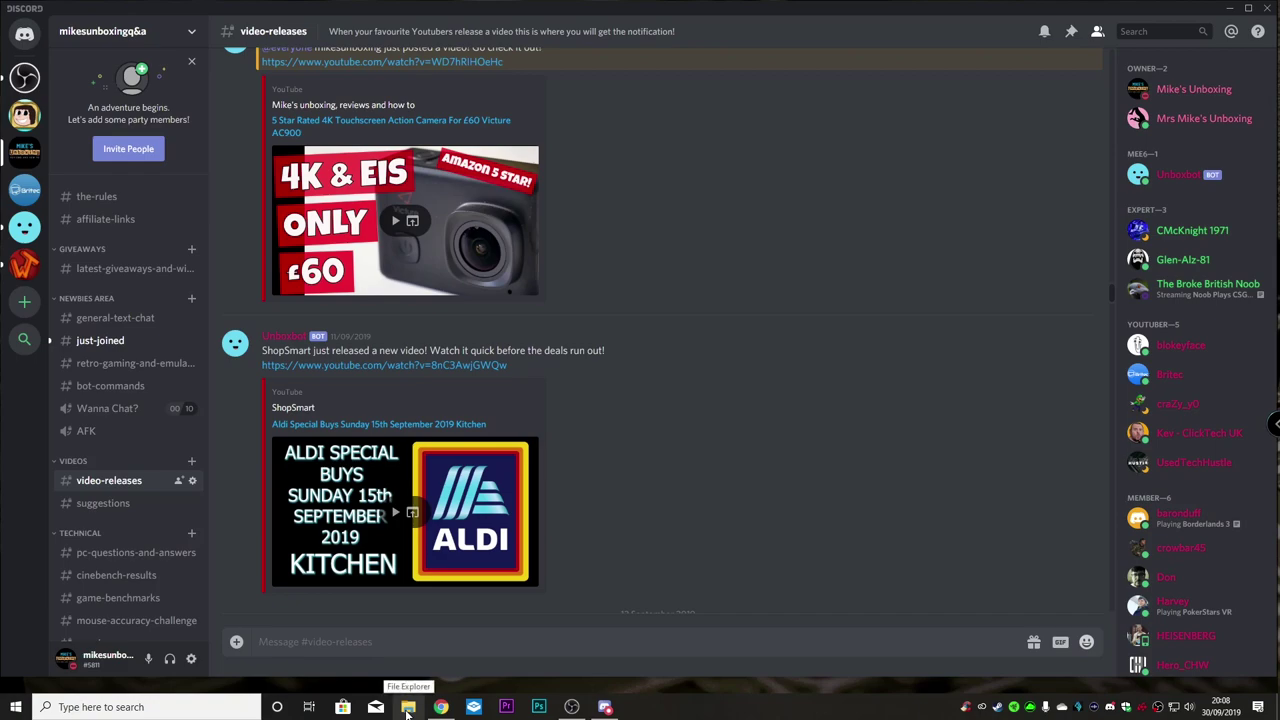
- Open File Explorer and browse Local Disk (C:) > Users > the user's profile > AppData
{"action": "left_click", "coordinate": [408, 710]}
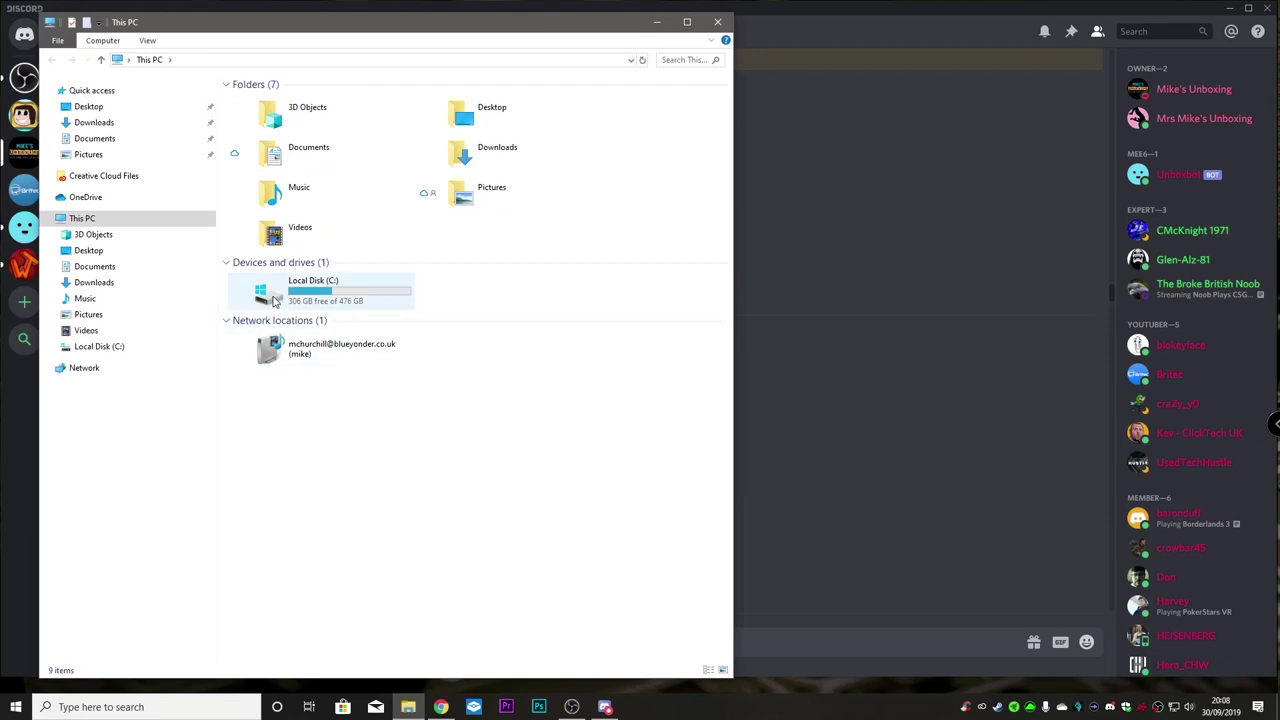
{"action": "double_click", "coordinate": [276, 299]}
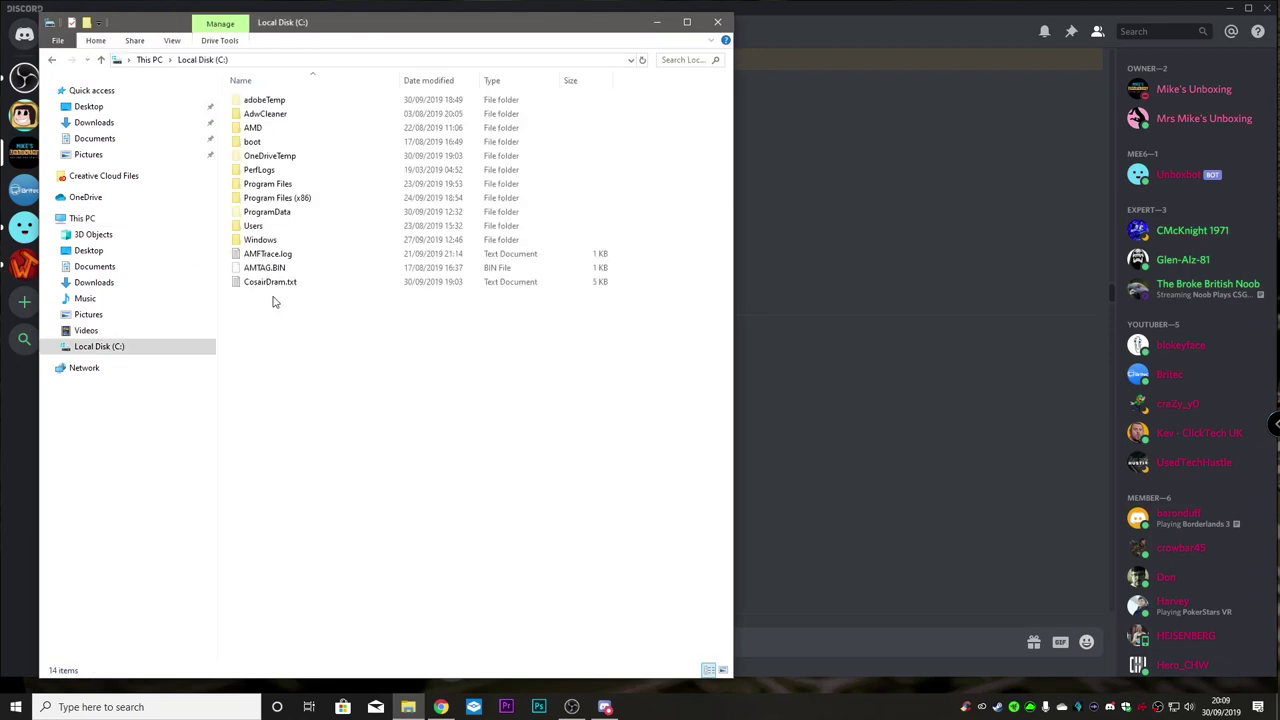
{"action": "double_click", "coordinate": [254, 228]}
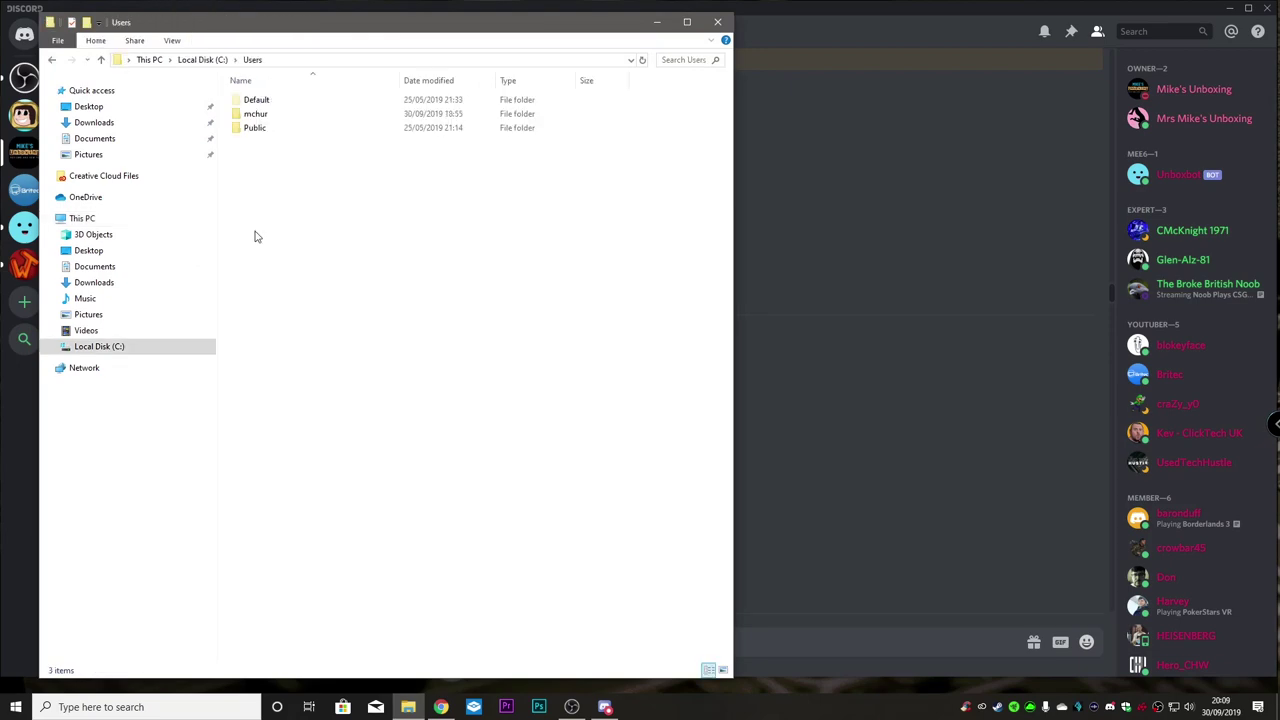
{"action": "double_click", "coordinate": [249, 117]}
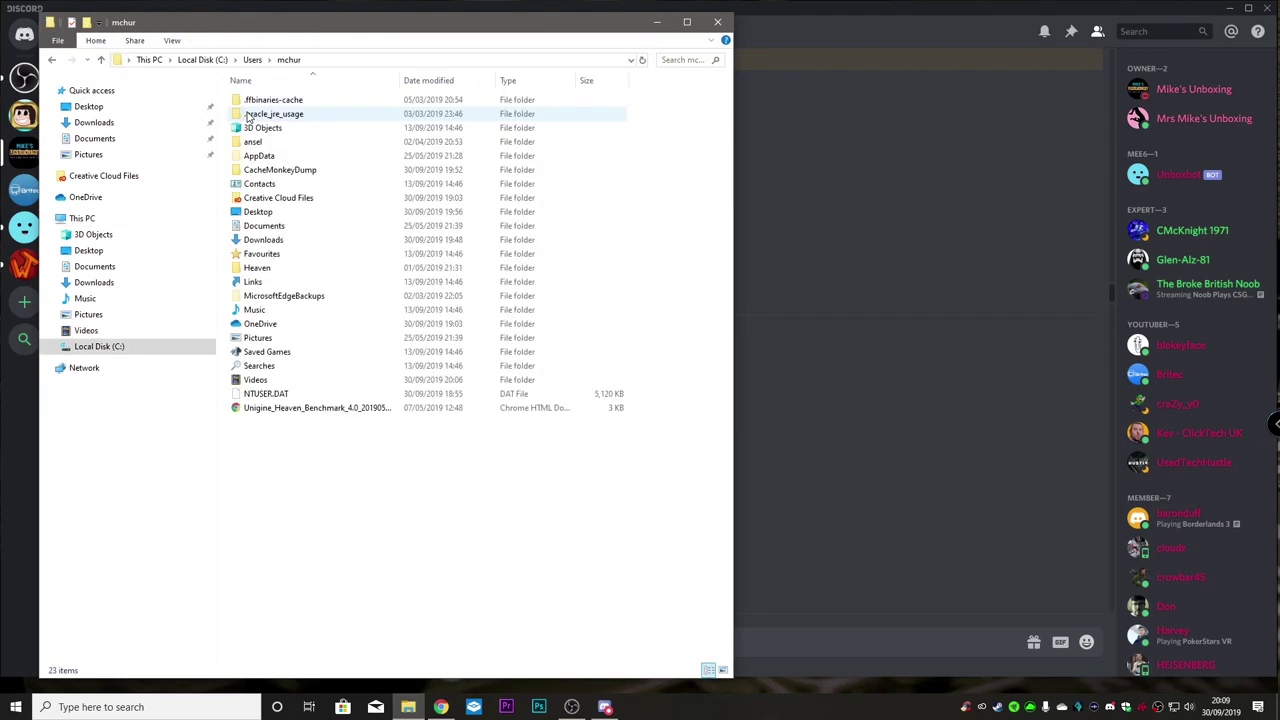
{"action": "double_click", "coordinate": [239, 163]}
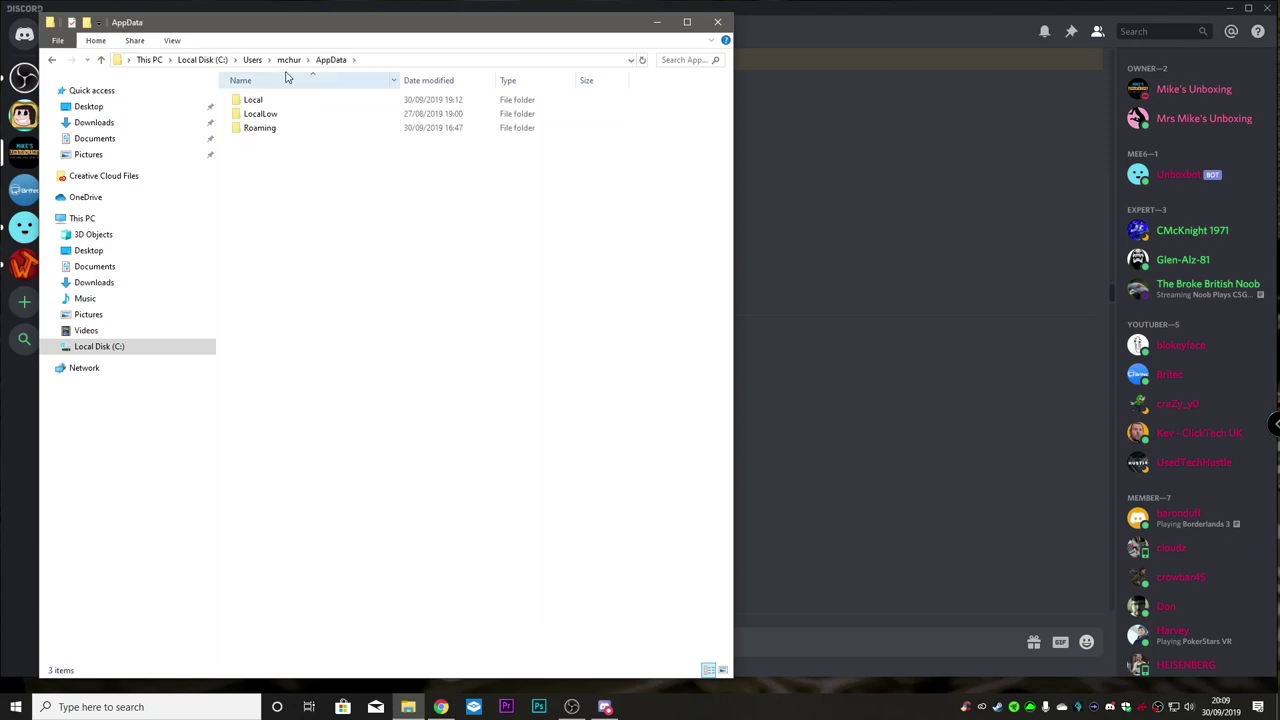
- Maximize the Explorer window and turn on Hidden items in the View options
{"action": "left_click", "coordinate": [687, 21]}
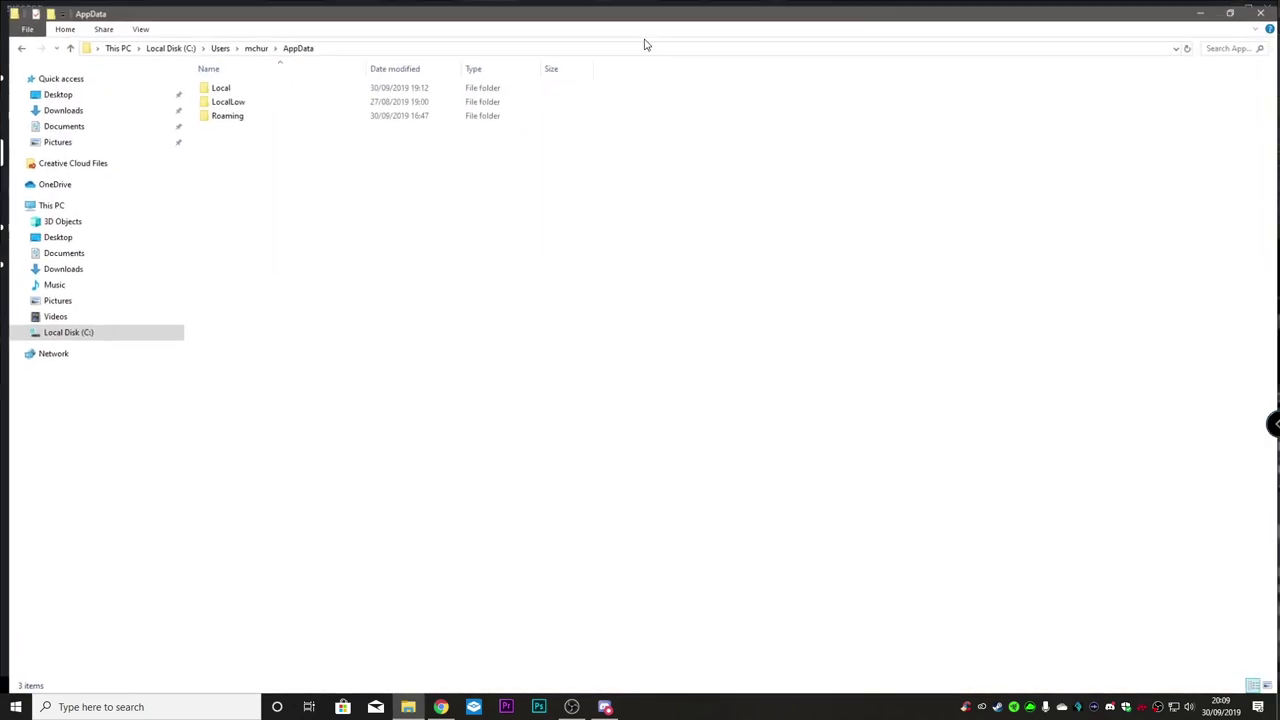
{"action": "left_click", "coordinate": [133, 24]}
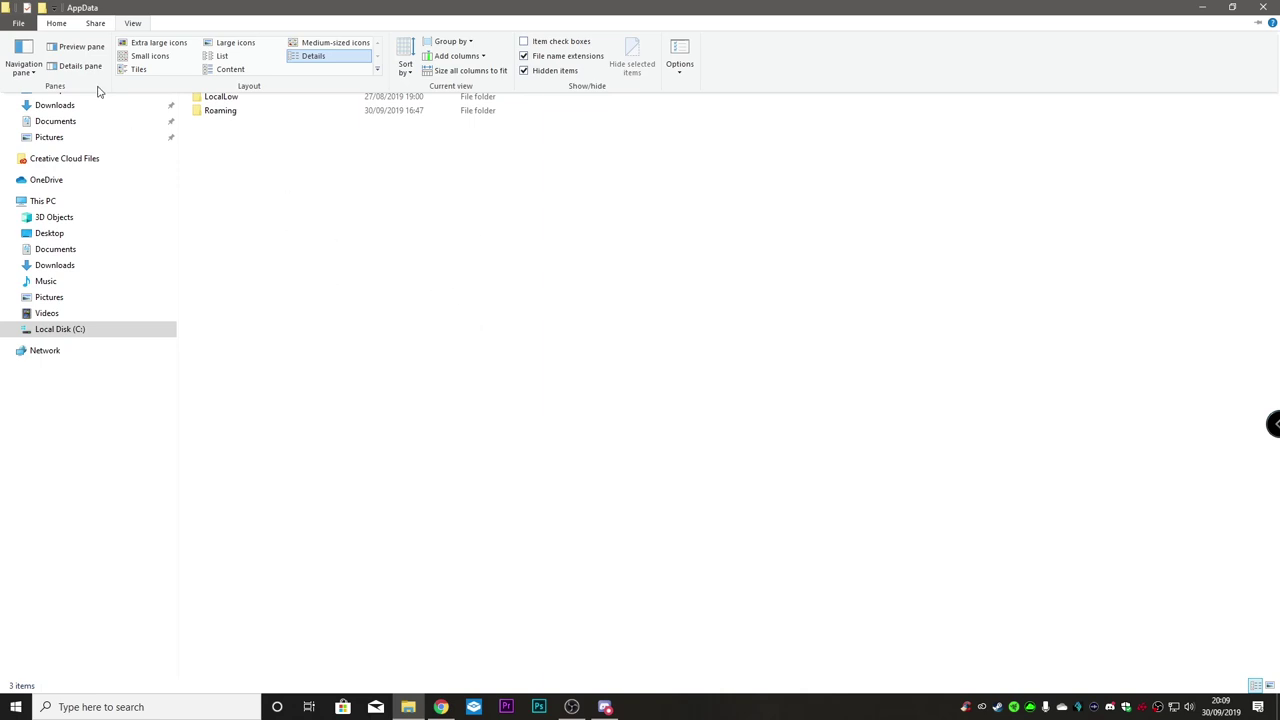
{"action": "left_click", "coordinate": [218, 112]}
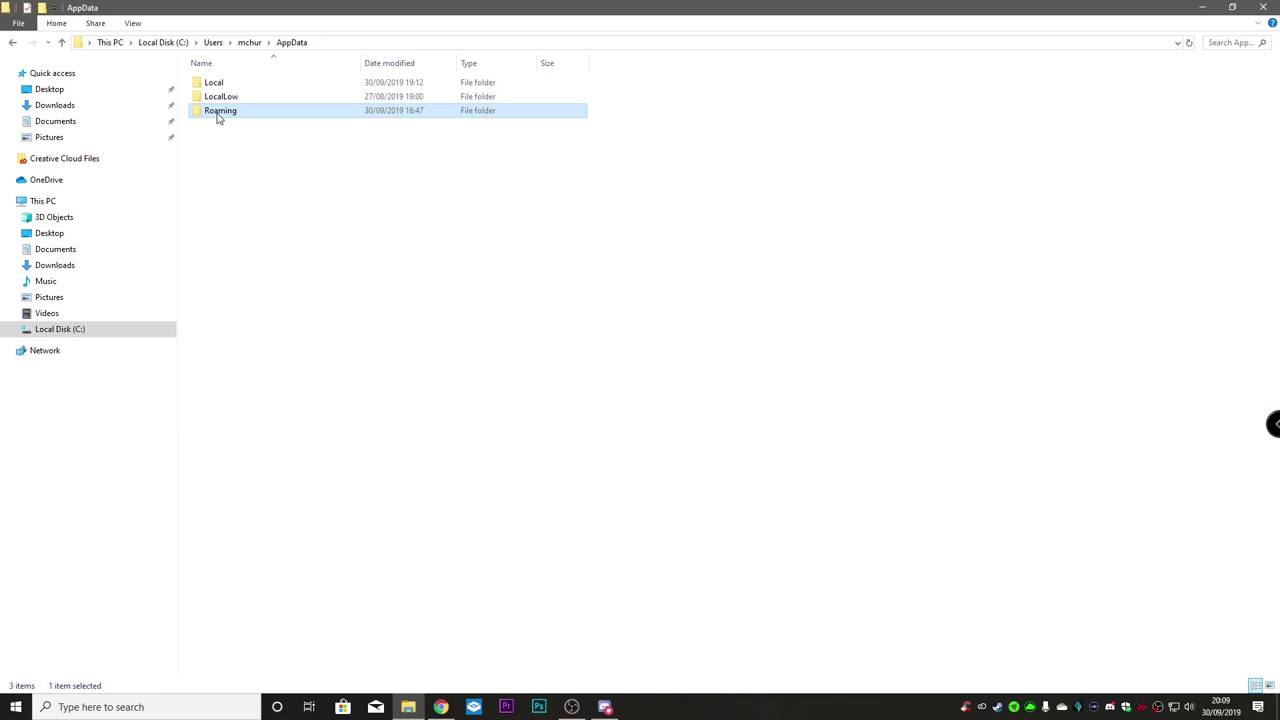
- Open Roaming\Discord\Cache and scroll through its 117 cached files
{"action": "double_click", "coordinate": [199, 112]}
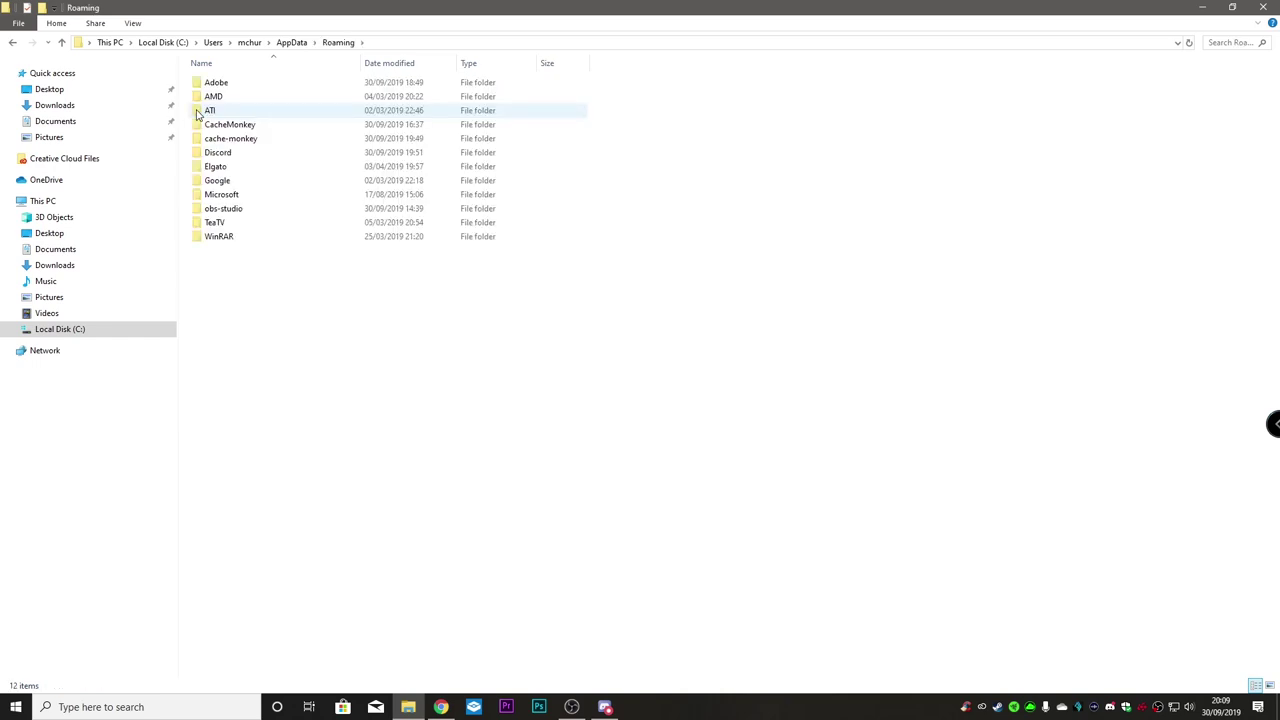
{"action": "double_click", "coordinate": [195, 155]}
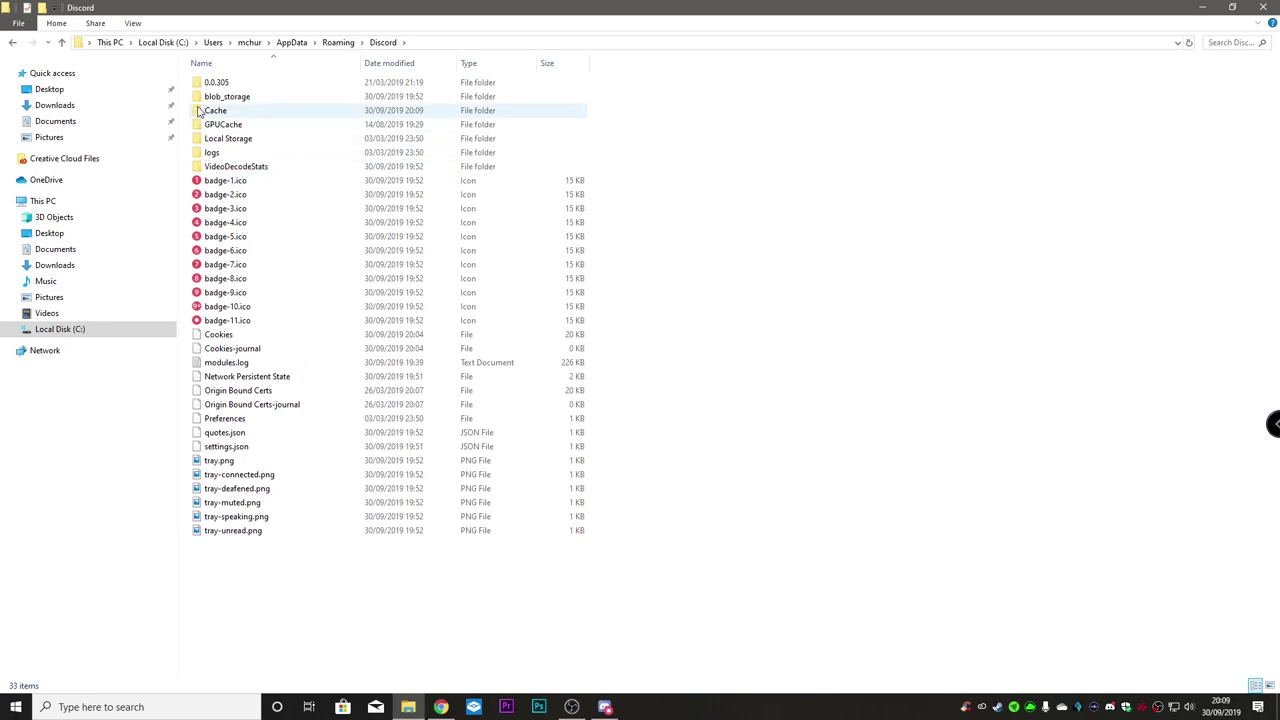
{"action": "double_click", "coordinate": [201, 113]}
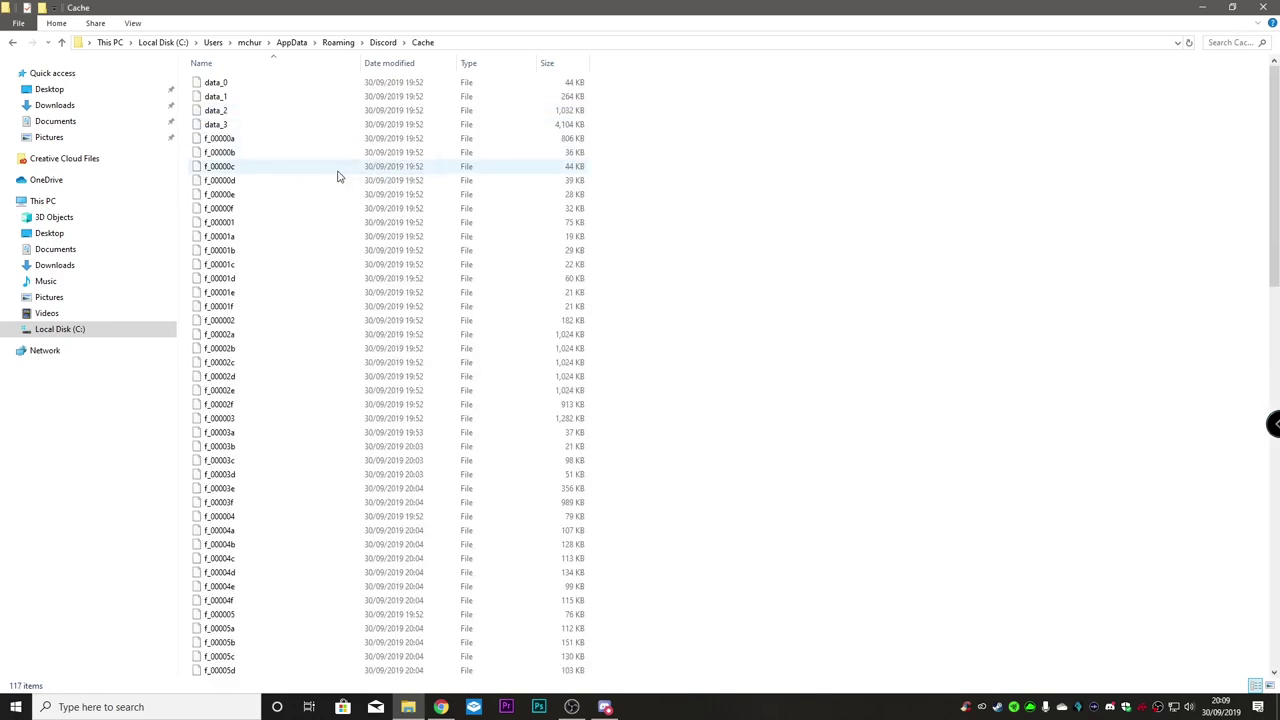
{"action": "scroll", "coordinate": [316, 150], "scroll_direction": "down", "scroll_amount": 2}
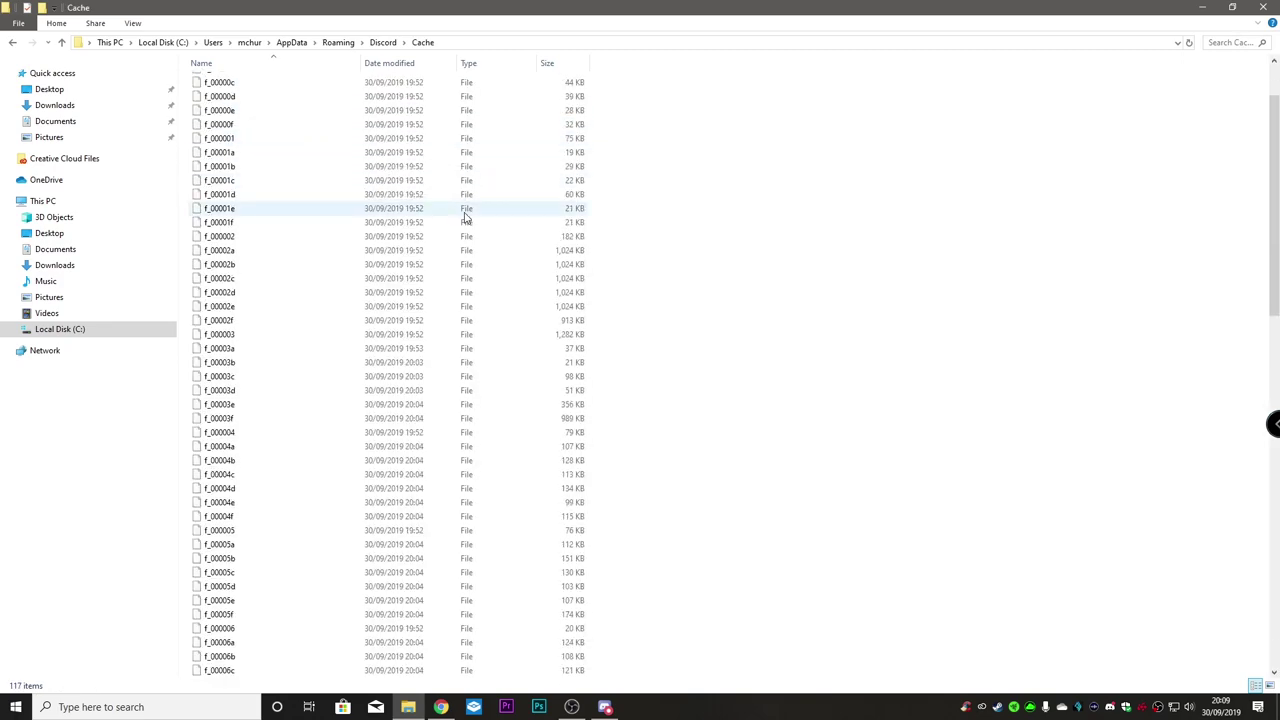
{"action": "scroll", "coordinate": [466, 209], "scroll_direction": "up", "scroll_amount": 2}
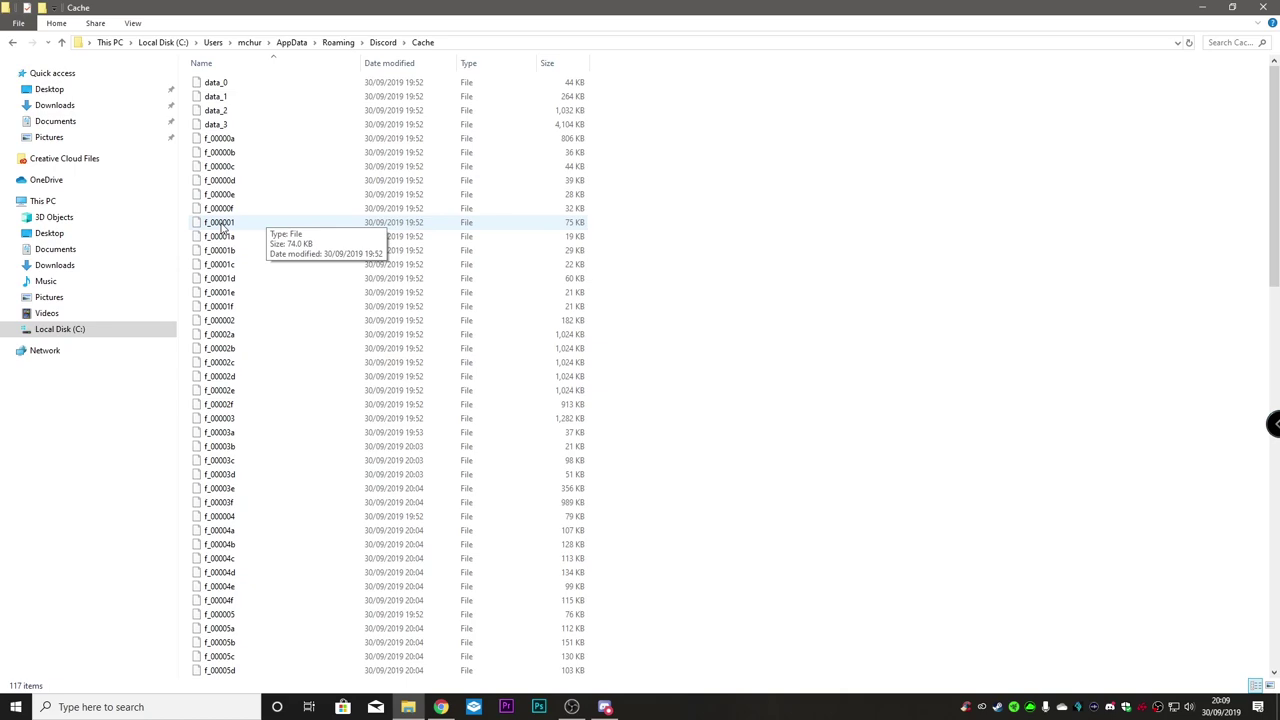
{"action": "scroll", "coordinate": [222, 228], "scroll_direction": "down", "scroll_amount": 14}
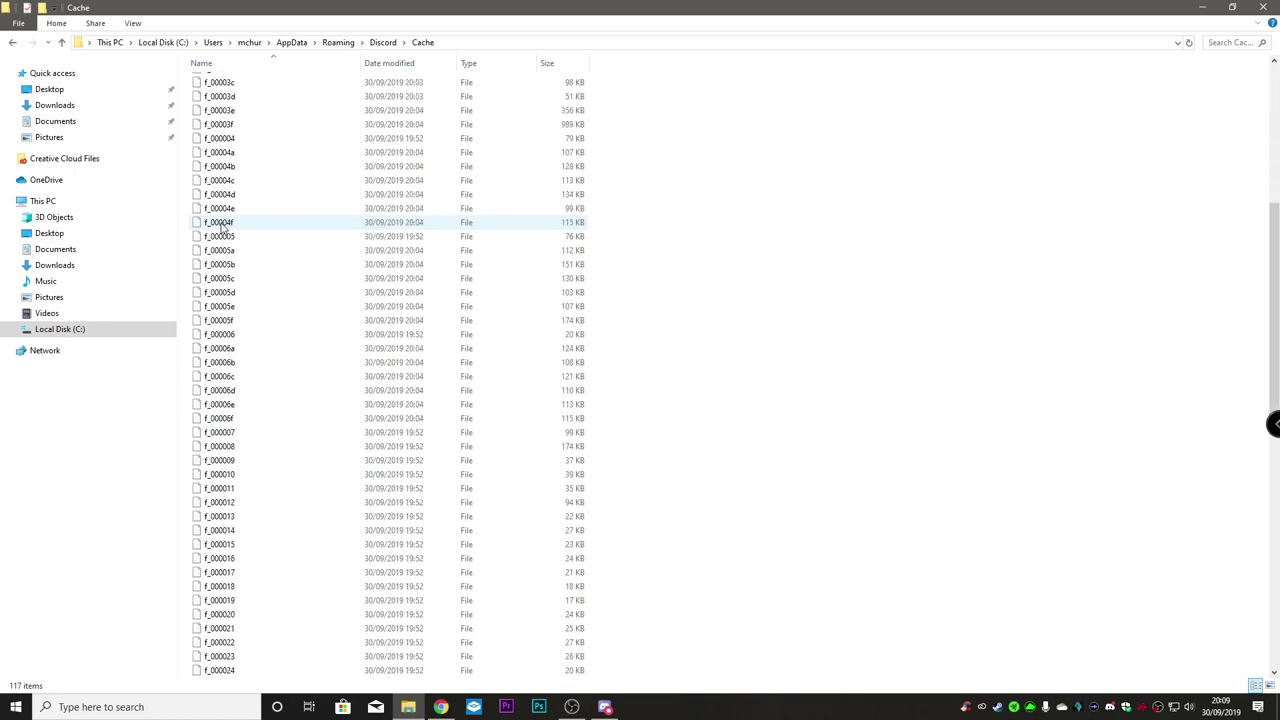
{"action": "scroll", "coordinate": [222, 228], "scroll_direction": "down", "scroll_amount": 11}
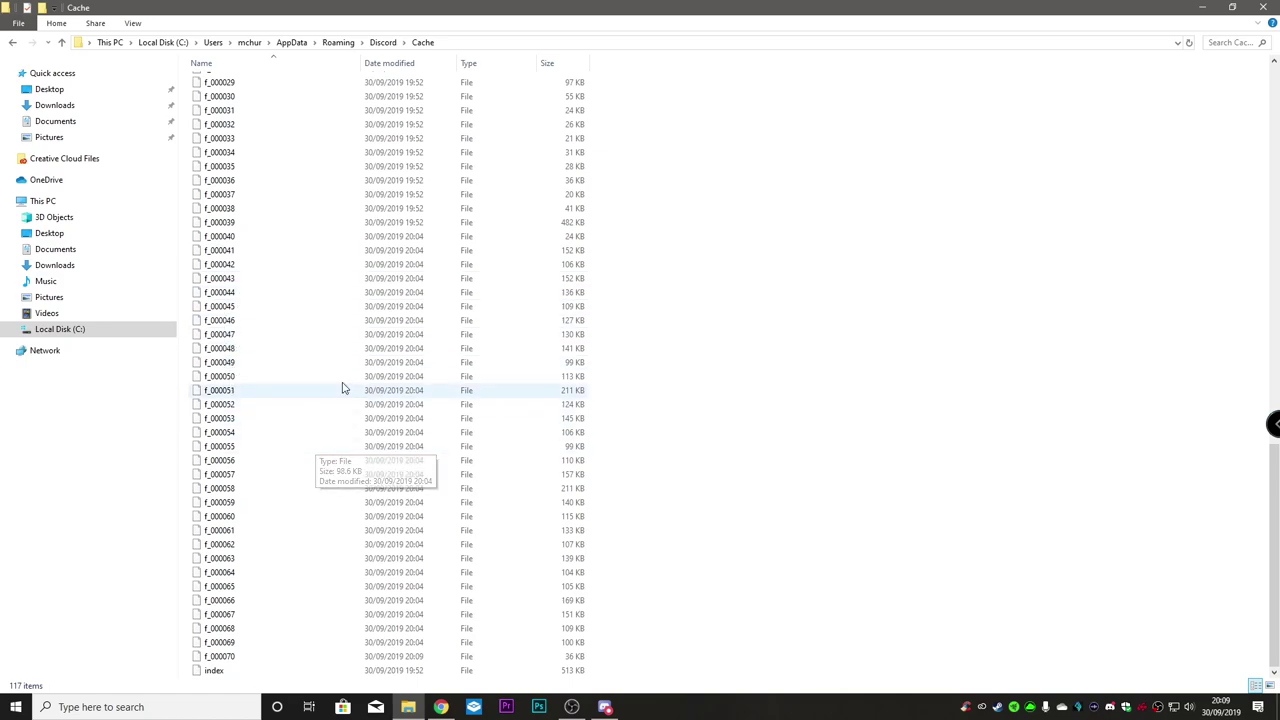
{"action": "scroll", "coordinate": [397, 388], "scroll_direction": "up", "scroll_amount": 20}
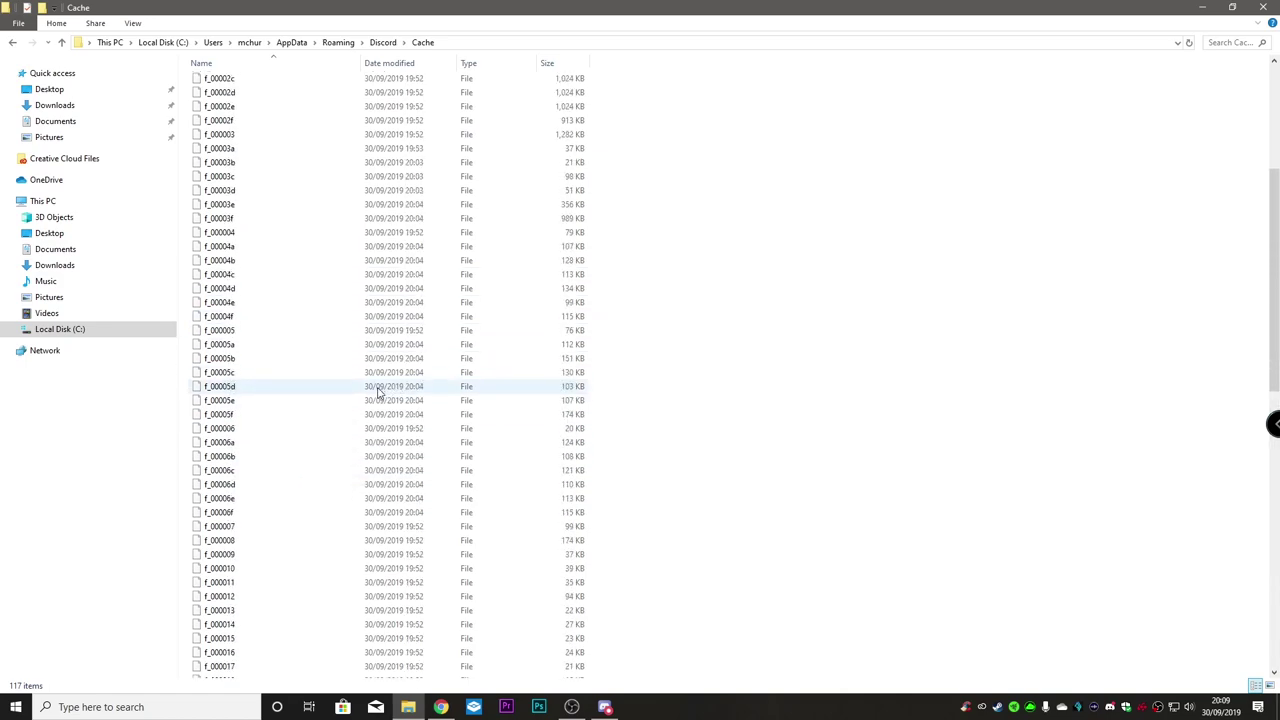
- Restore and minimize Explorer, minimize Discord, and bring up the CacheMonkey page in Chrome
{"action": "left_click", "coordinate": [1232, 9]}
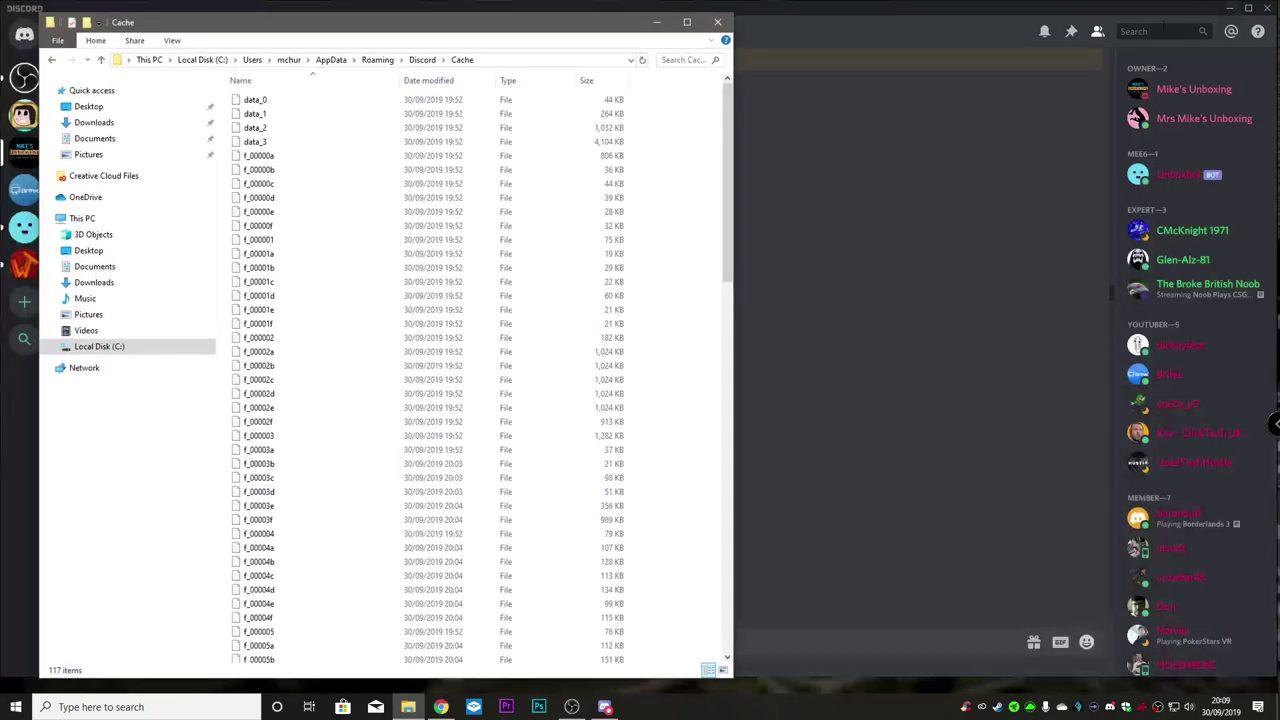
{"action": "left_click_drag", "start_coordinate": [613, 27], "coordinate": [756, 52]}
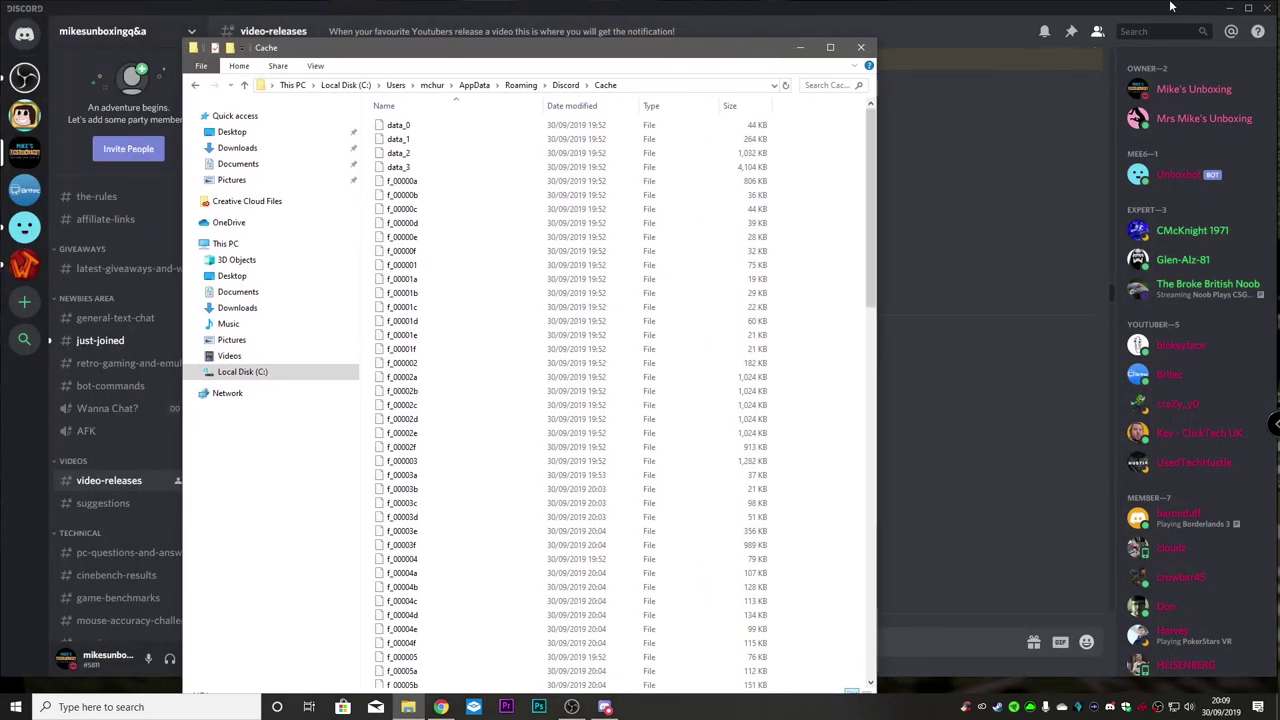
{"action": "left_click", "coordinate": [1232, 9]}
{"action": "left_click", "coordinate": [800, 47]}
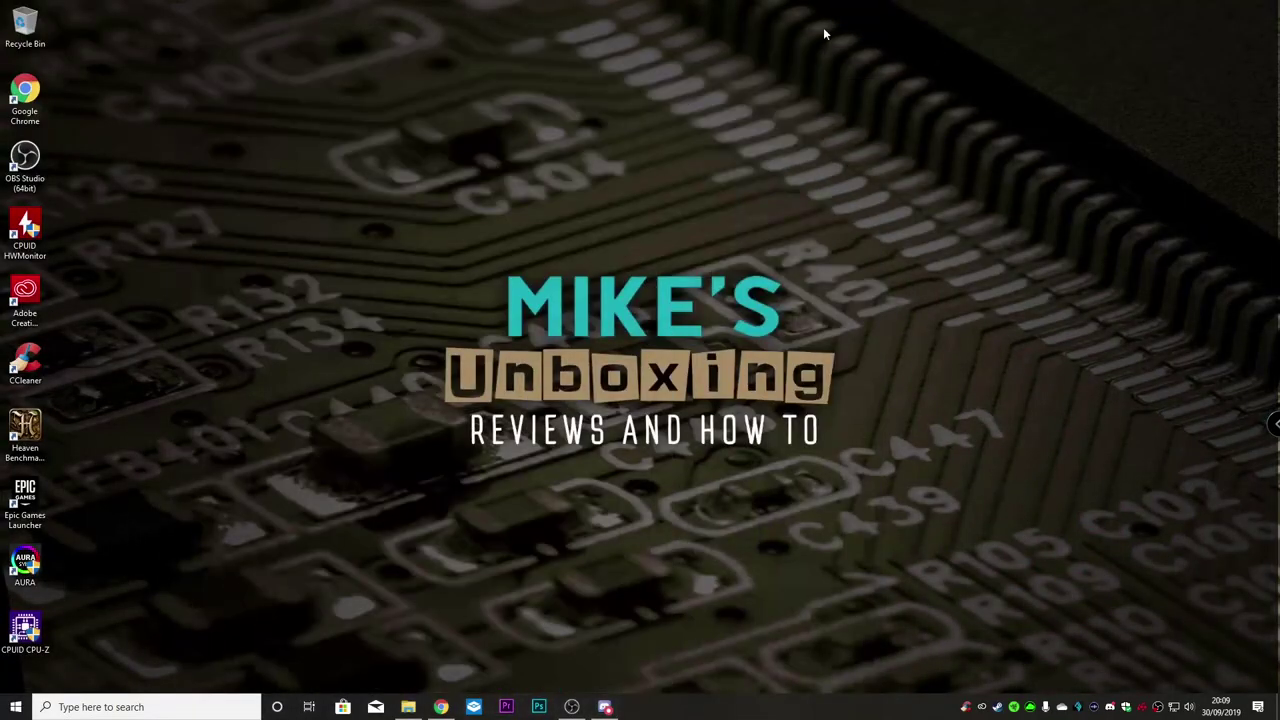
{"action": "left_click", "coordinate": [441, 706]}
- Download the CacheMonkey Windows installer to the Desktop, then minimize Chrome
{"action": "scroll", "coordinate": [265, 304], "scroll_direction": "up", "scroll_amount": 2}
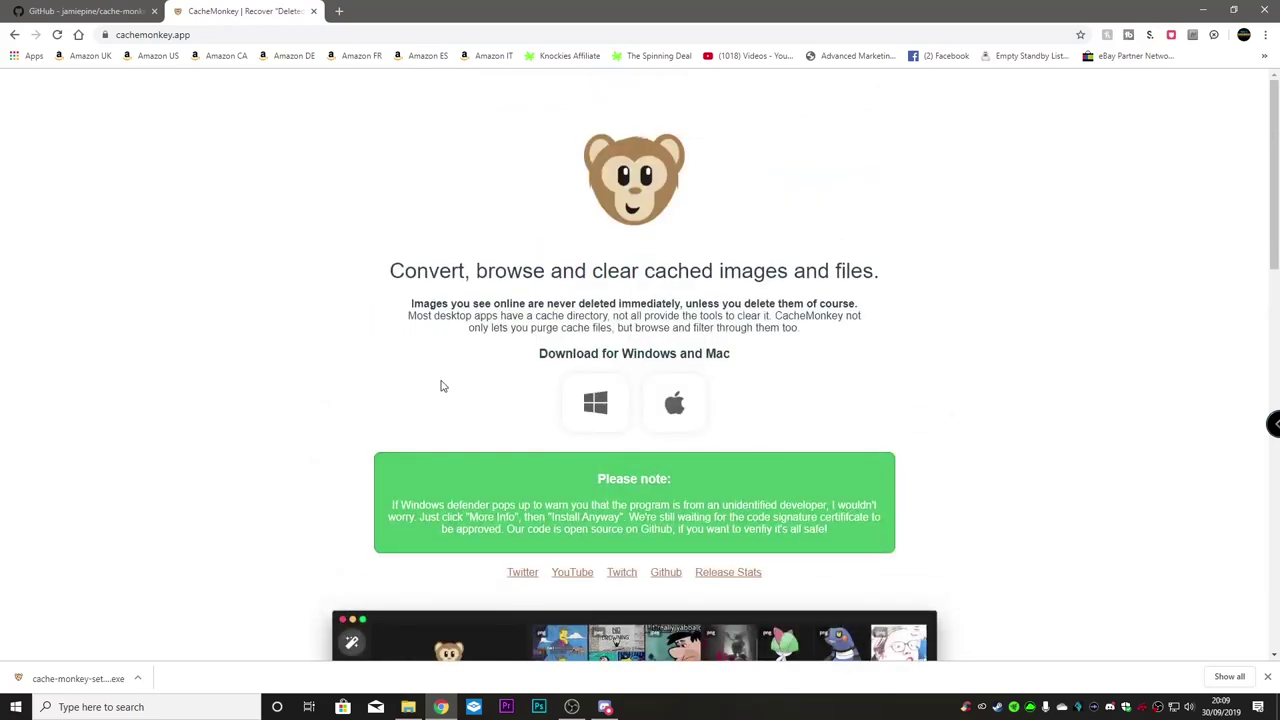
{"action": "left_click", "coordinate": [597, 412]}
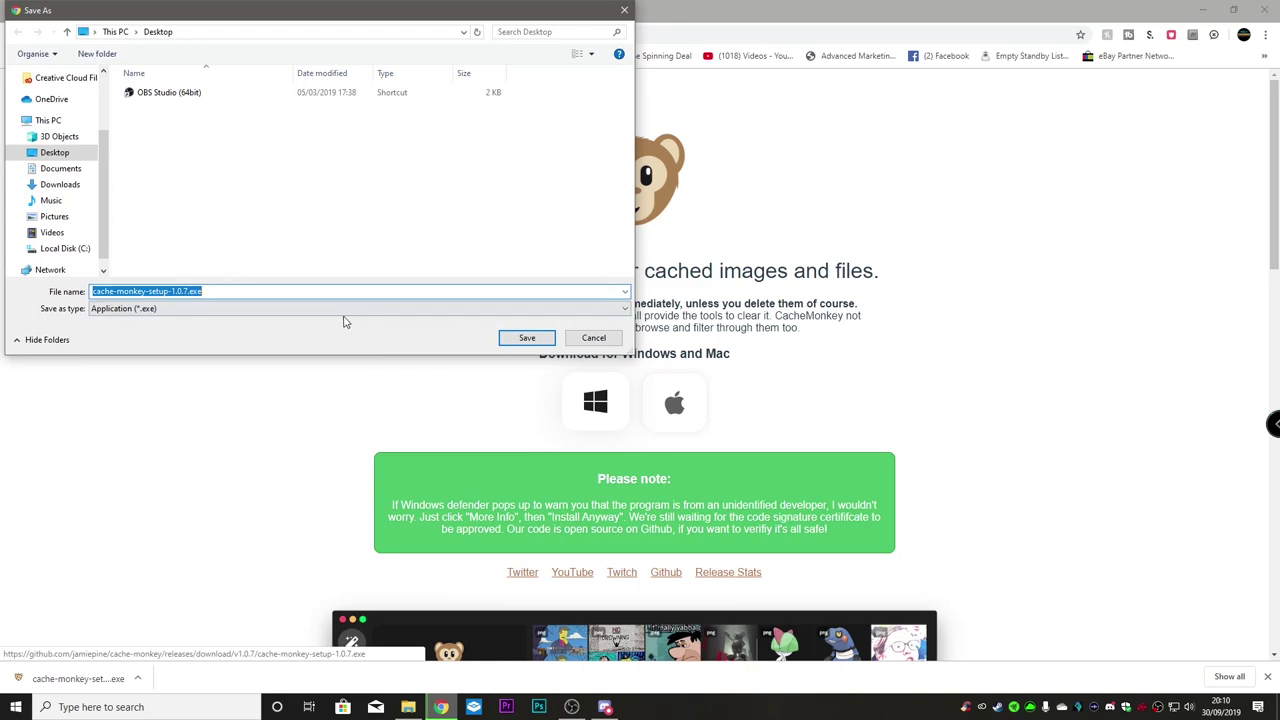
{"action": "left_click", "coordinate": [516, 340]}
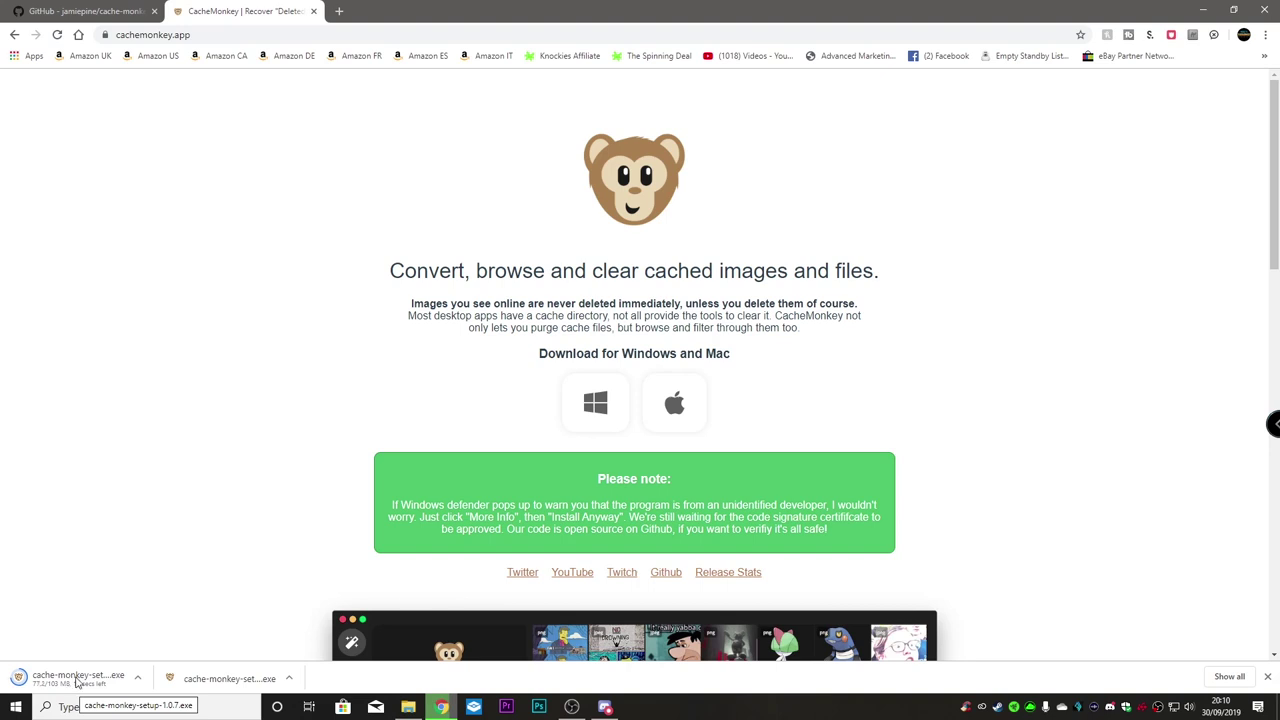
{"action": "left_click", "coordinate": [1200, 9]}
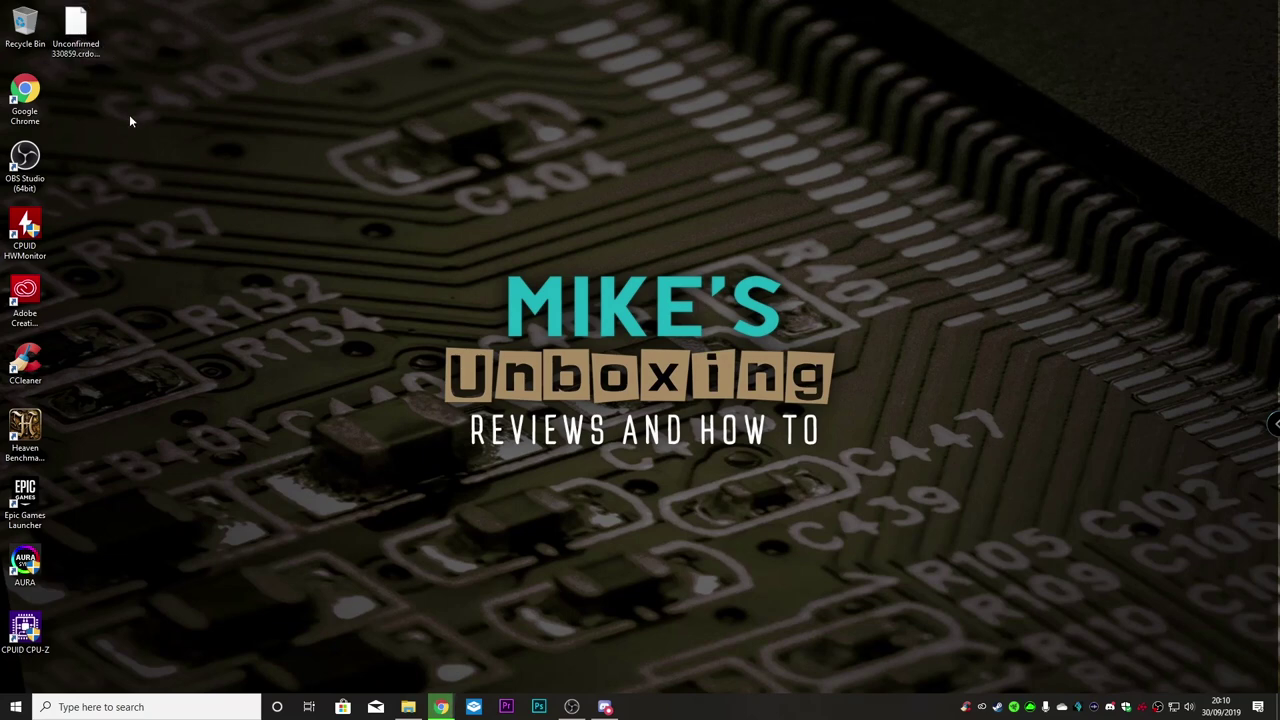
- Run cache-monkey-setup-1.0.7.exe from the desktop to install and launch CacheMonkey
{"action": "mouse_move", "coordinate": [441, 707]}
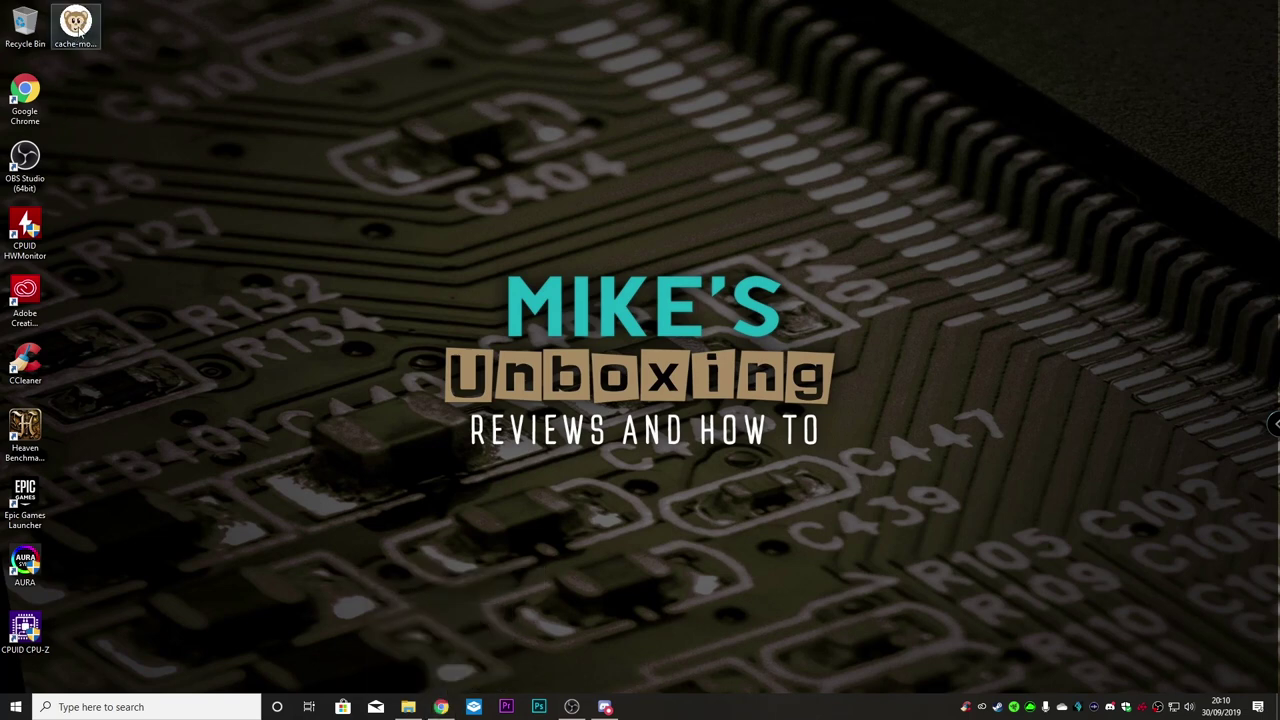
{"action": "left_click", "coordinate": [79, 28]}
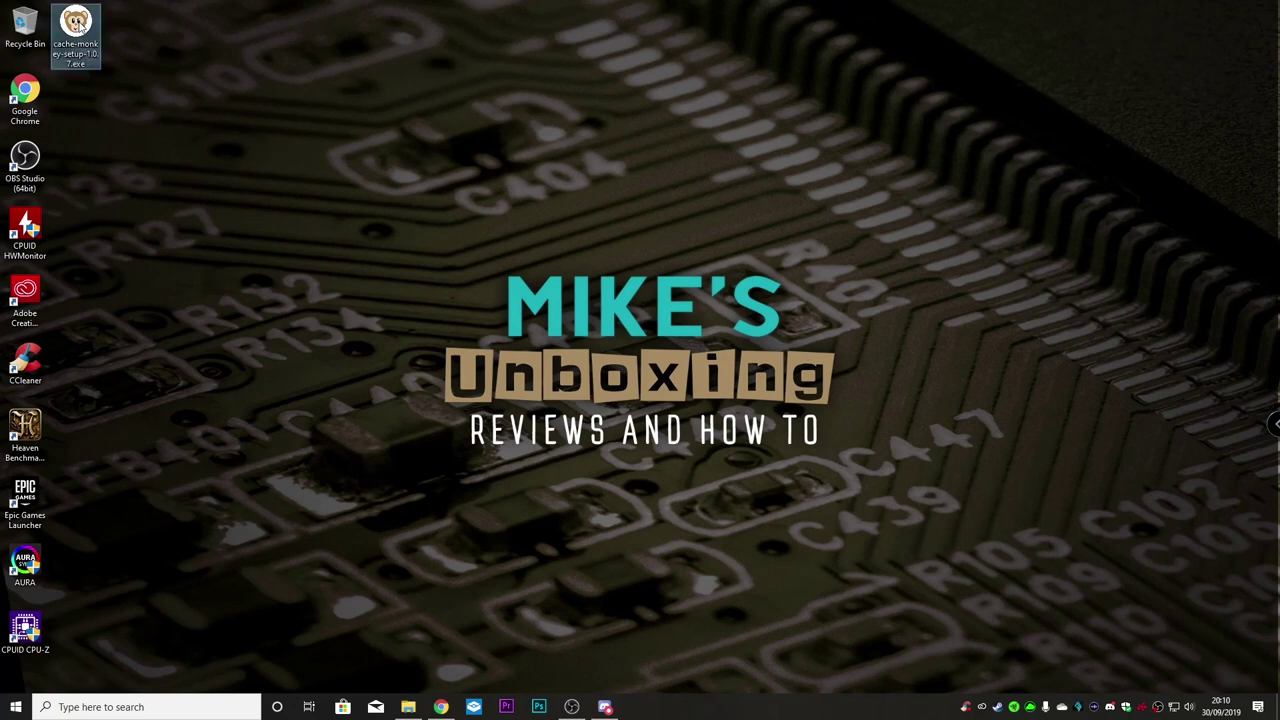
{"action": "double_click", "coordinate": [80, 30]}
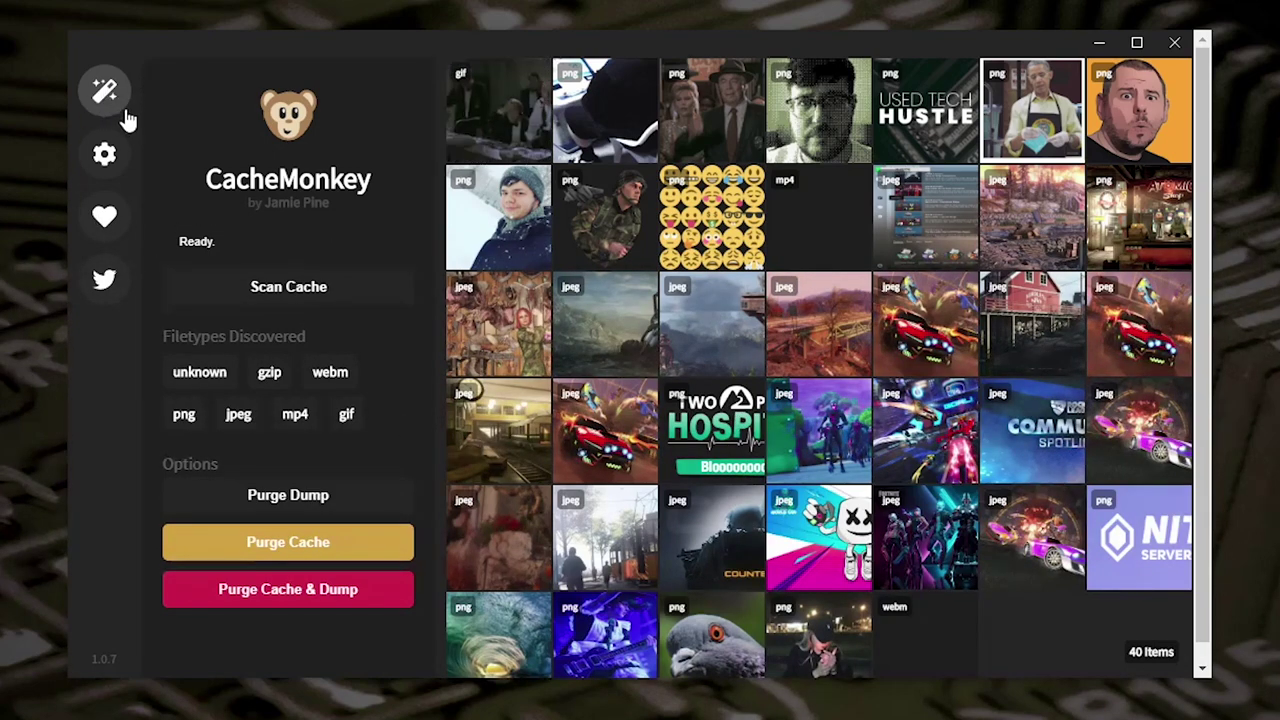
{"action": "left_click", "coordinate": [105, 162]}
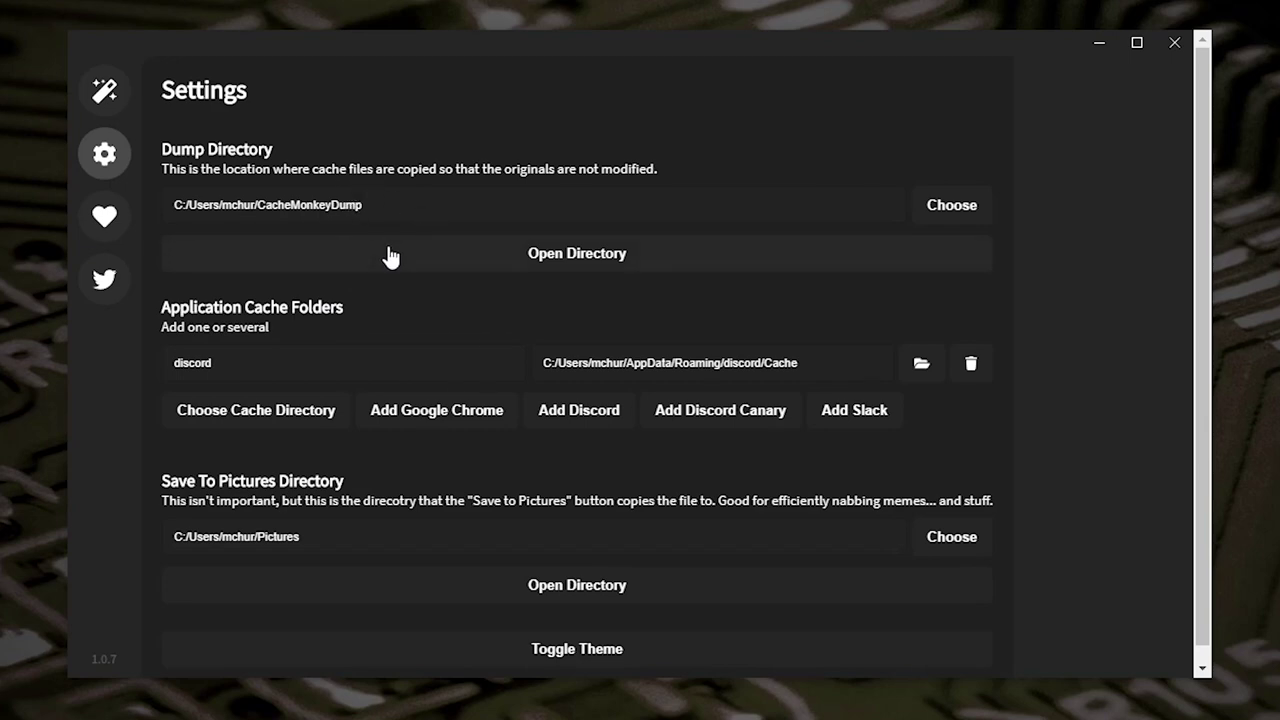
{"action": "left_click", "coordinate": [105, 225]}
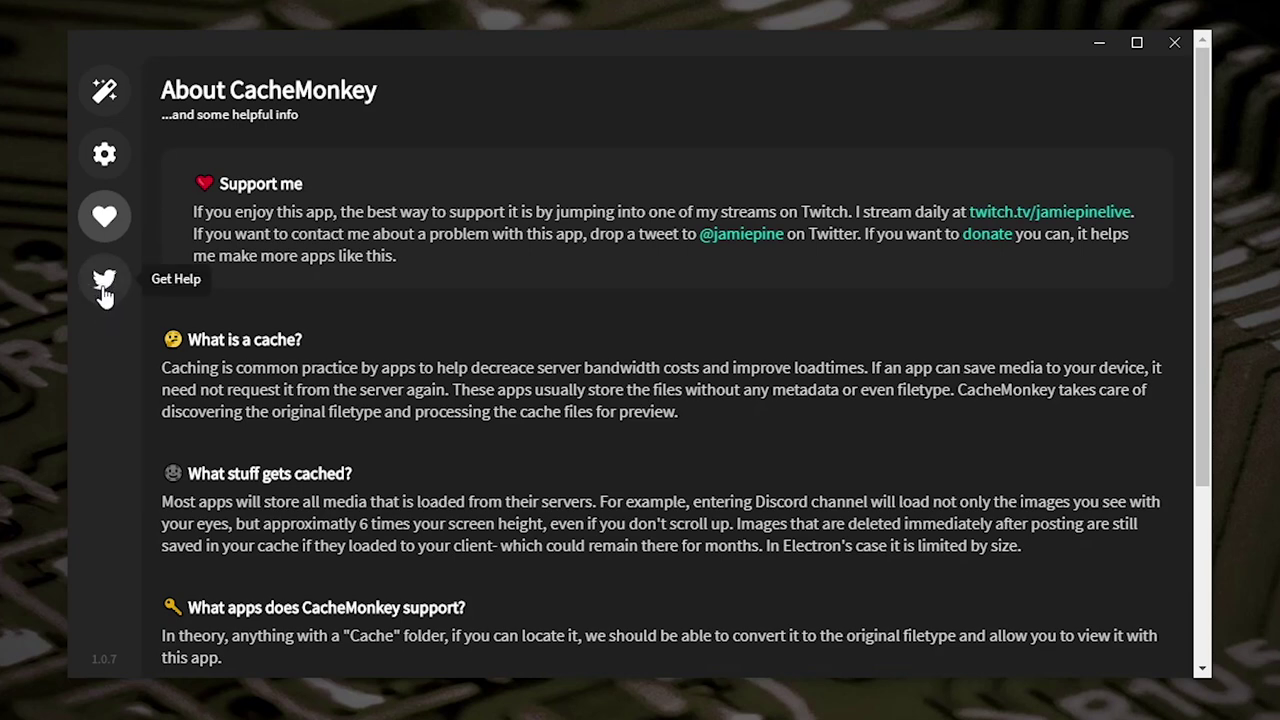
{"action": "left_click", "coordinate": [104, 90]}
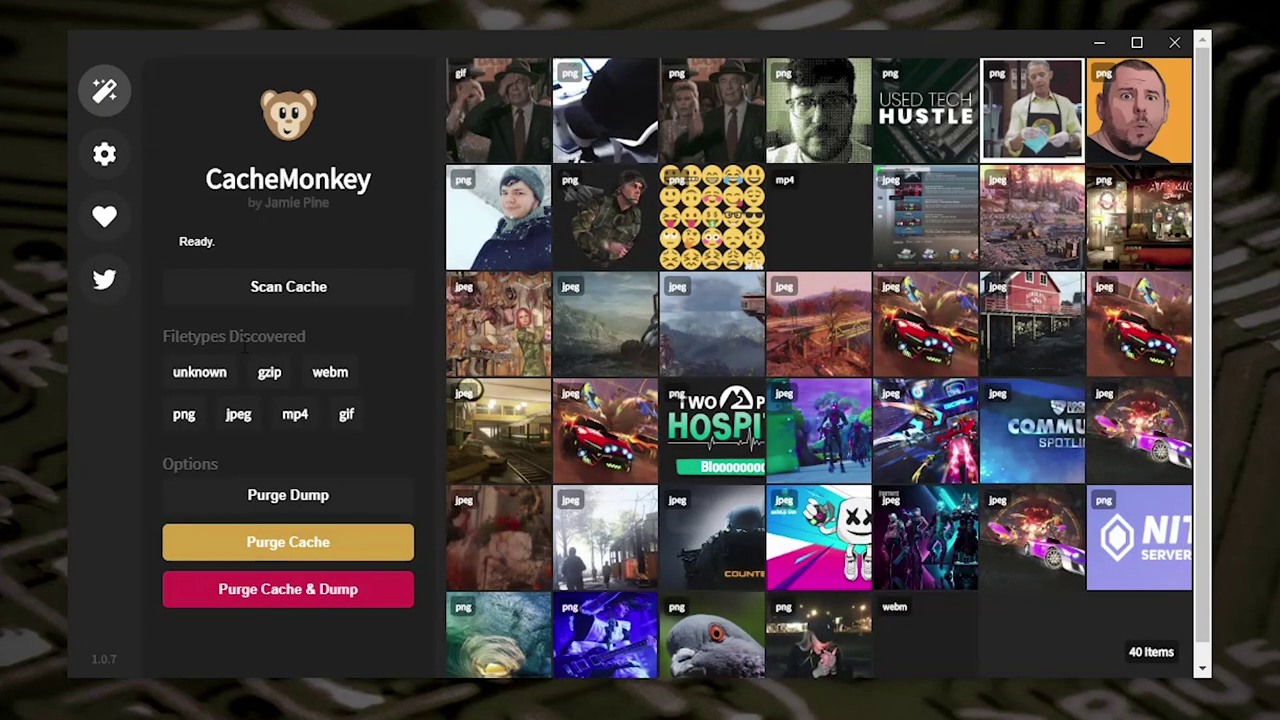
{"action": "left_click", "coordinate": [257, 292]}
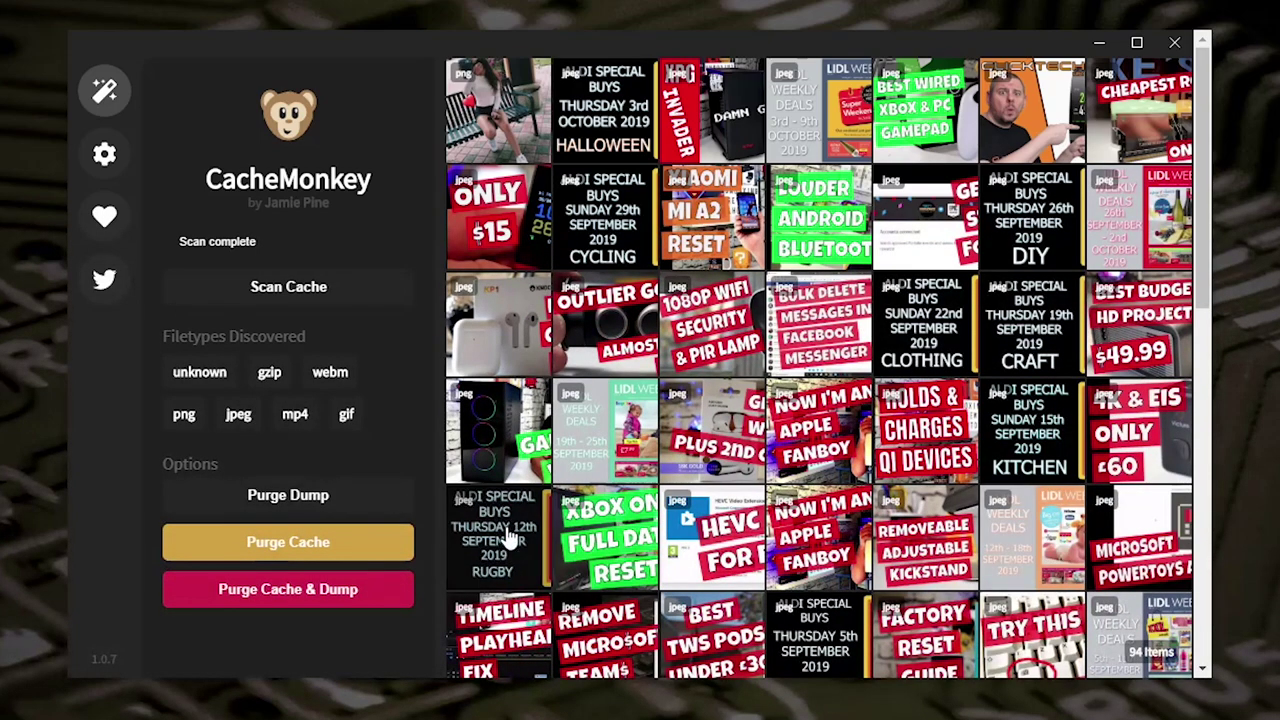
- Scroll through the 94 scanned cache thumbnails in CacheMonkey's grid
{"action": "scroll", "coordinate": [613, 545], "scroll_direction": "down", "scroll_amount": 3}
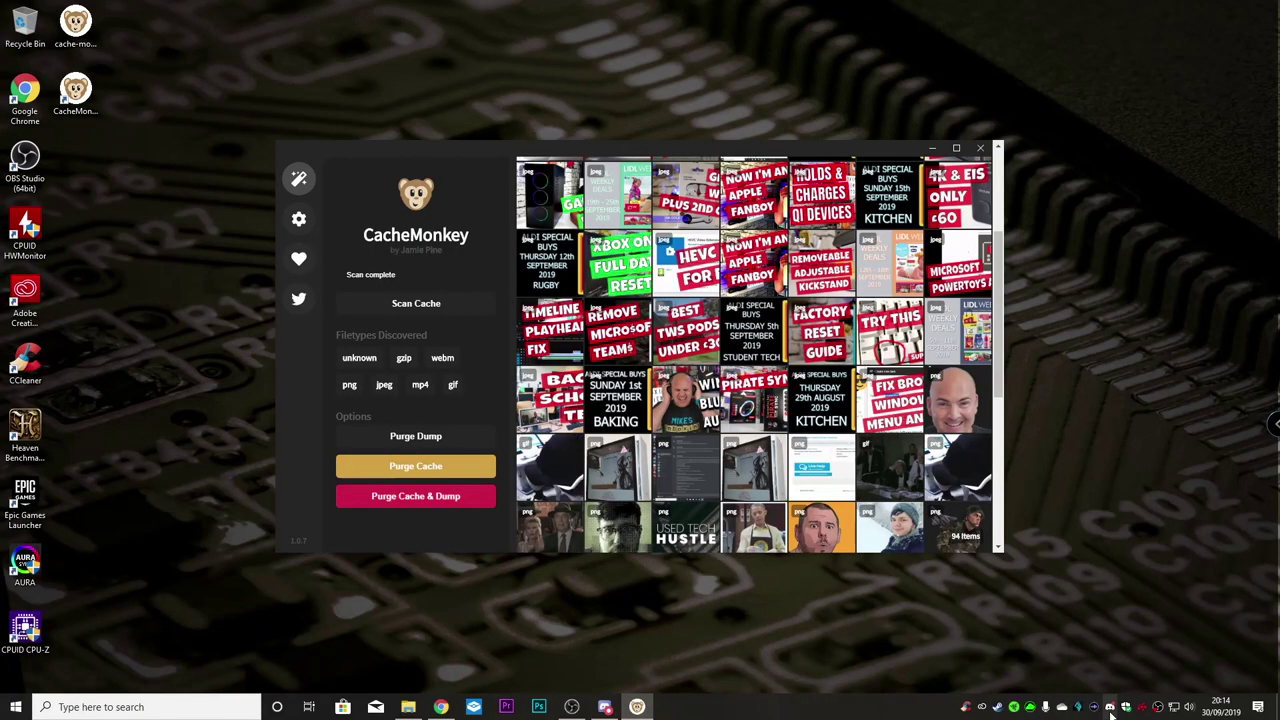
- Quit Discord from its tray icon, then Purge Cache & Dump in CacheMonkey
{"action": "right_click", "coordinate": [1110, 712]}
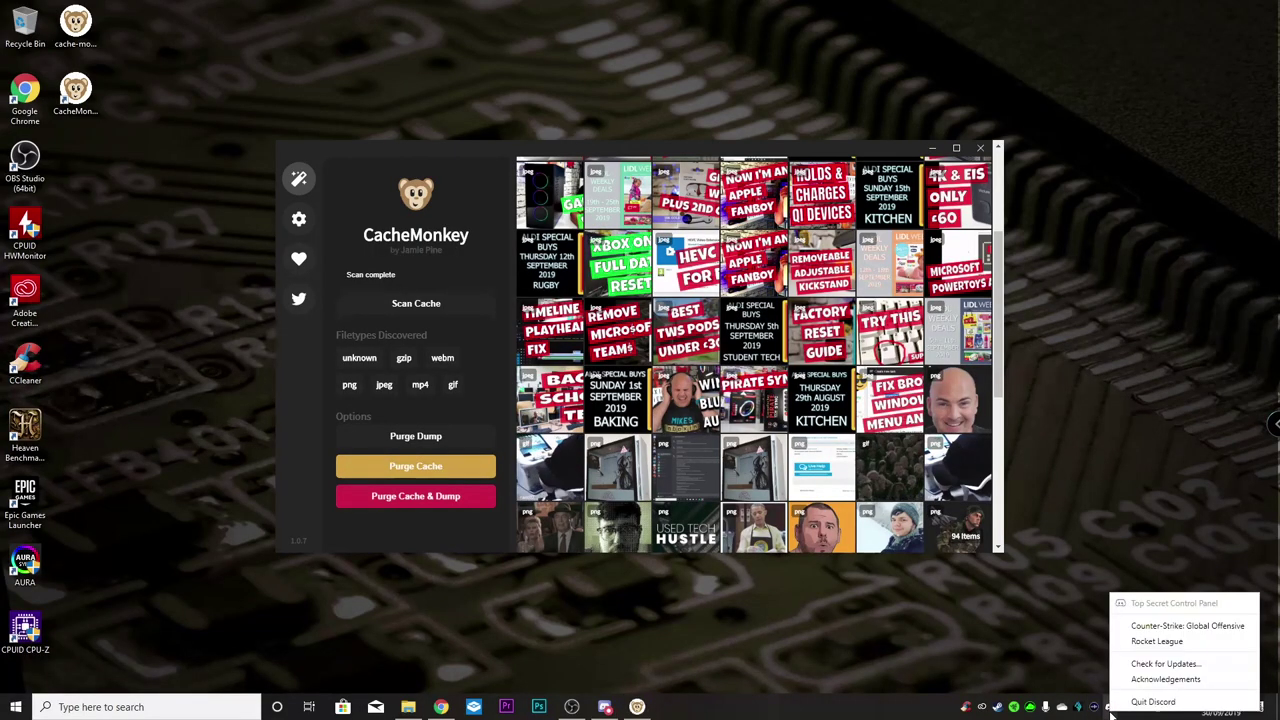
{"action": "left_click", "coordinate": [1142, 702]}
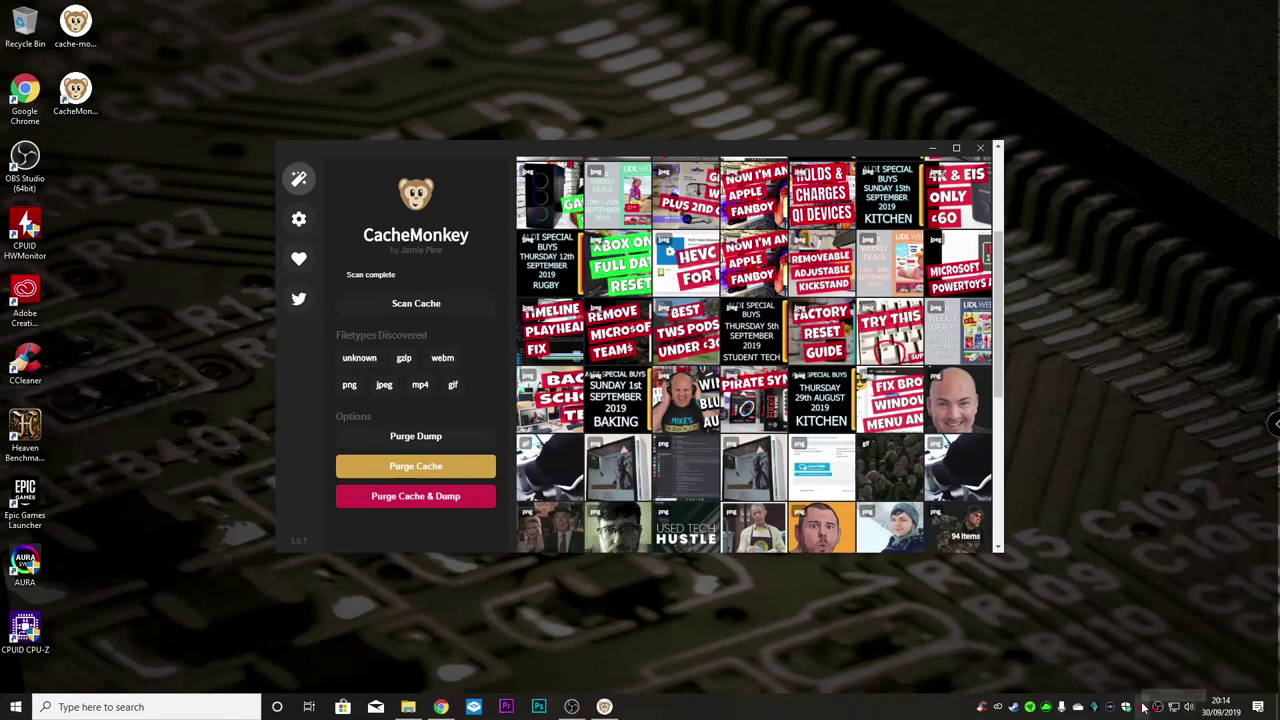
{"action": "left_click", "coordinate": [408, 497]}
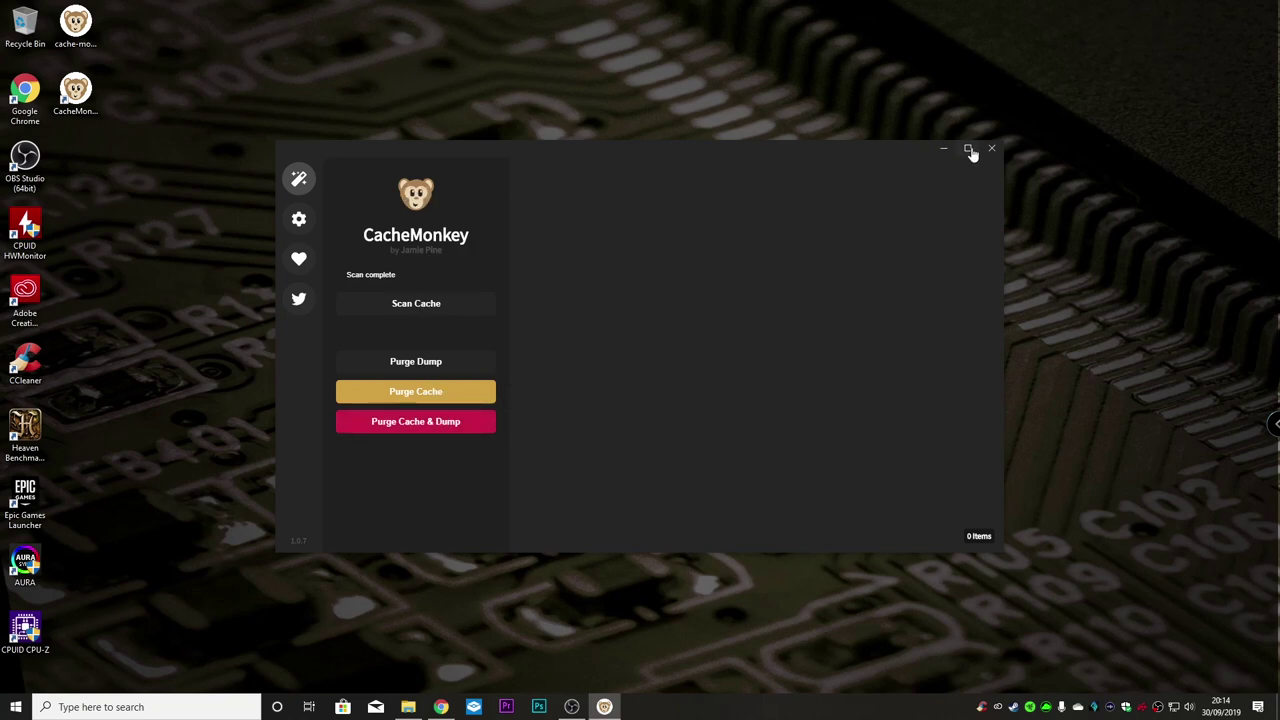
{"action": "left_click_drag", "start_coordinate": [815, 160], "coordinate": [680, 190]}
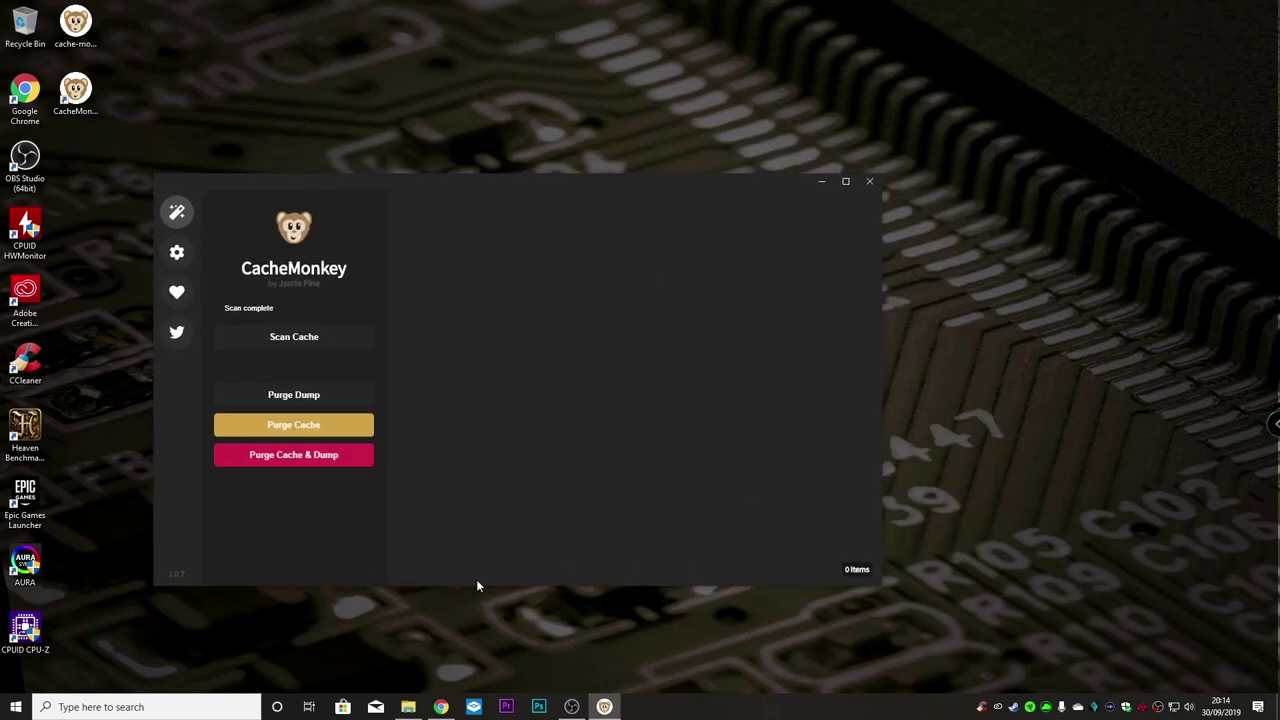
- Relaunch Discord by searching 'discord' in Windows search
{"action": "left_click", "coordinate": [171, 707]}
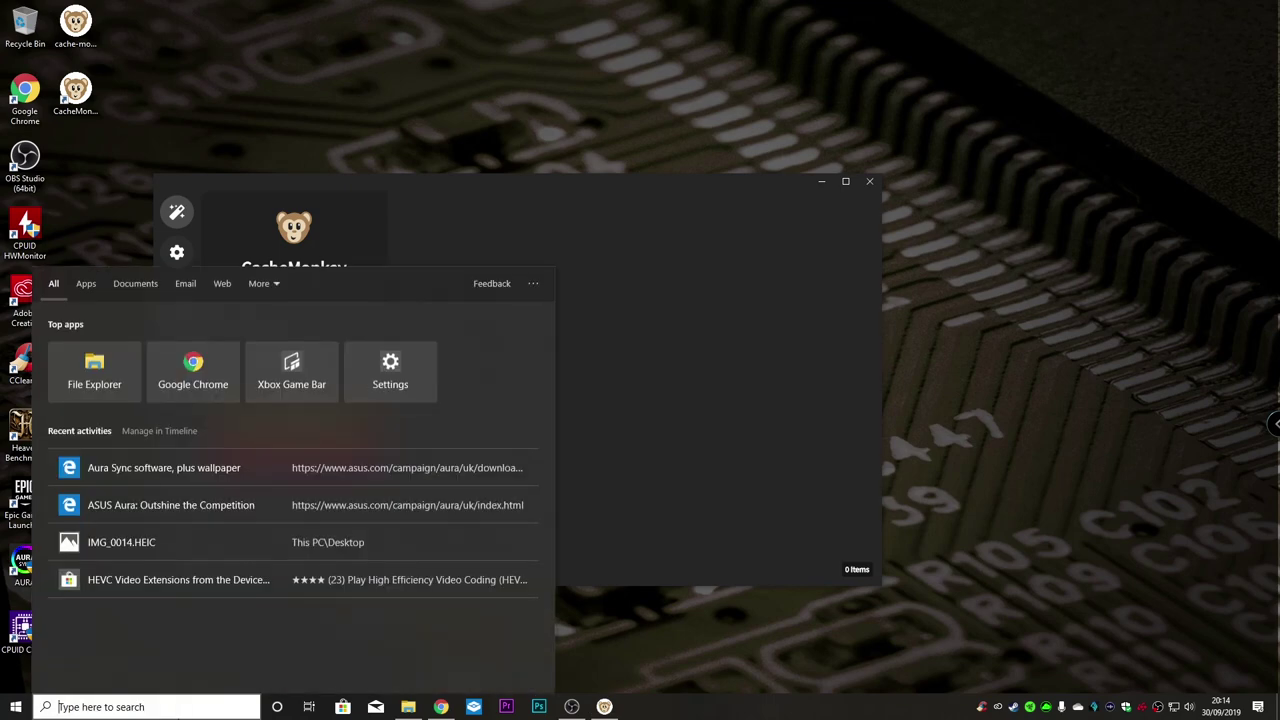
{"action": "type", "text": "discord"}
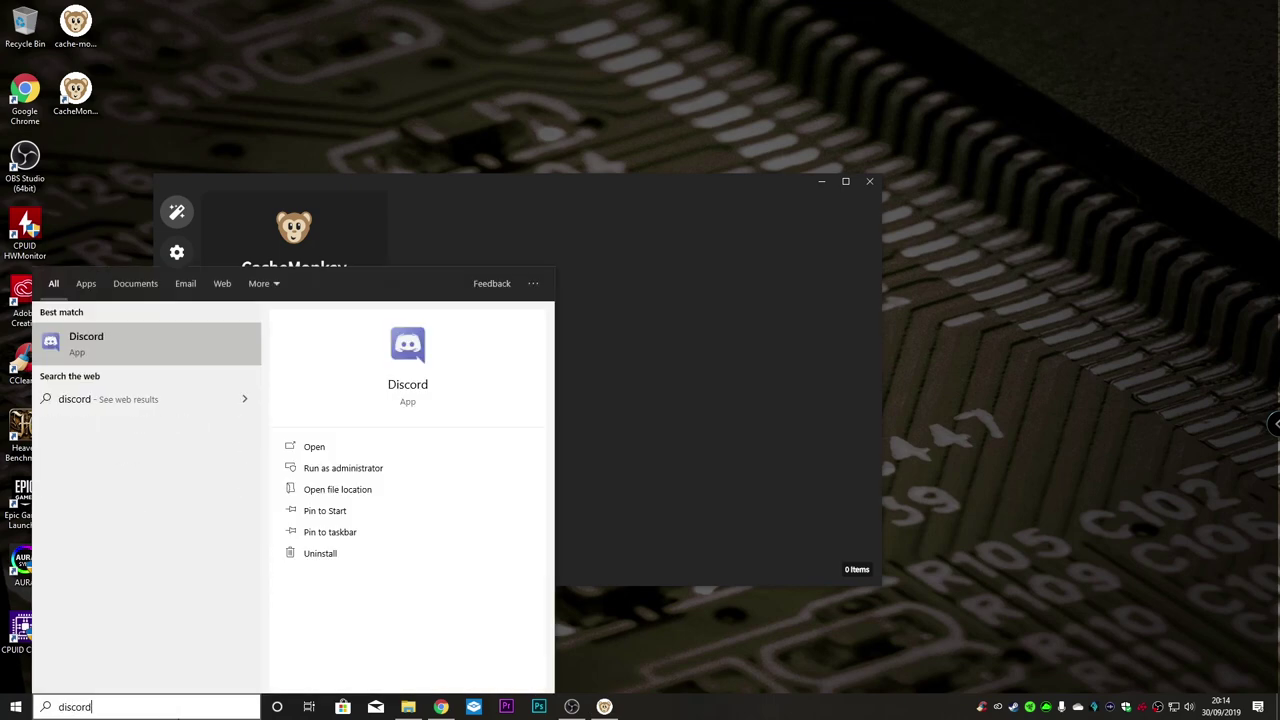
{"action": "left_click", "coordinate": [421, 388]}
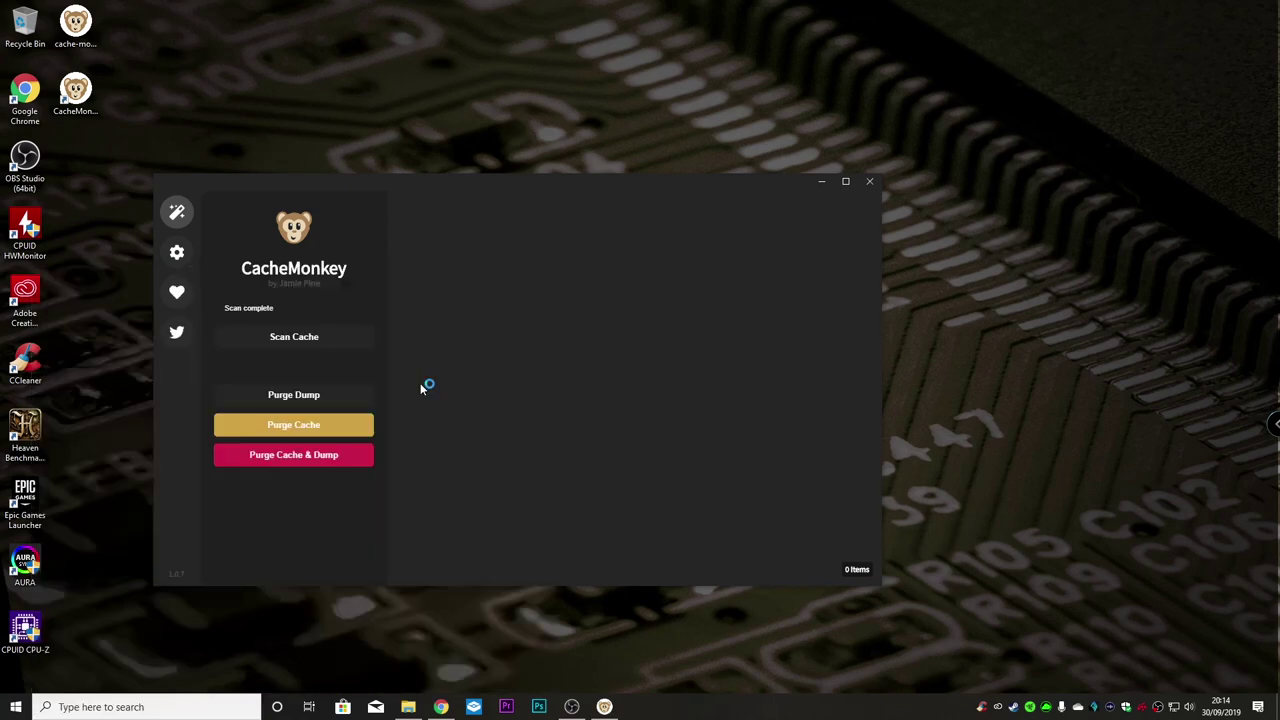
- Check the Discord Cache folder refilling with 47 files in Explorer, then hide it
{"action": "left_click", "coordinate": [408, 707]}
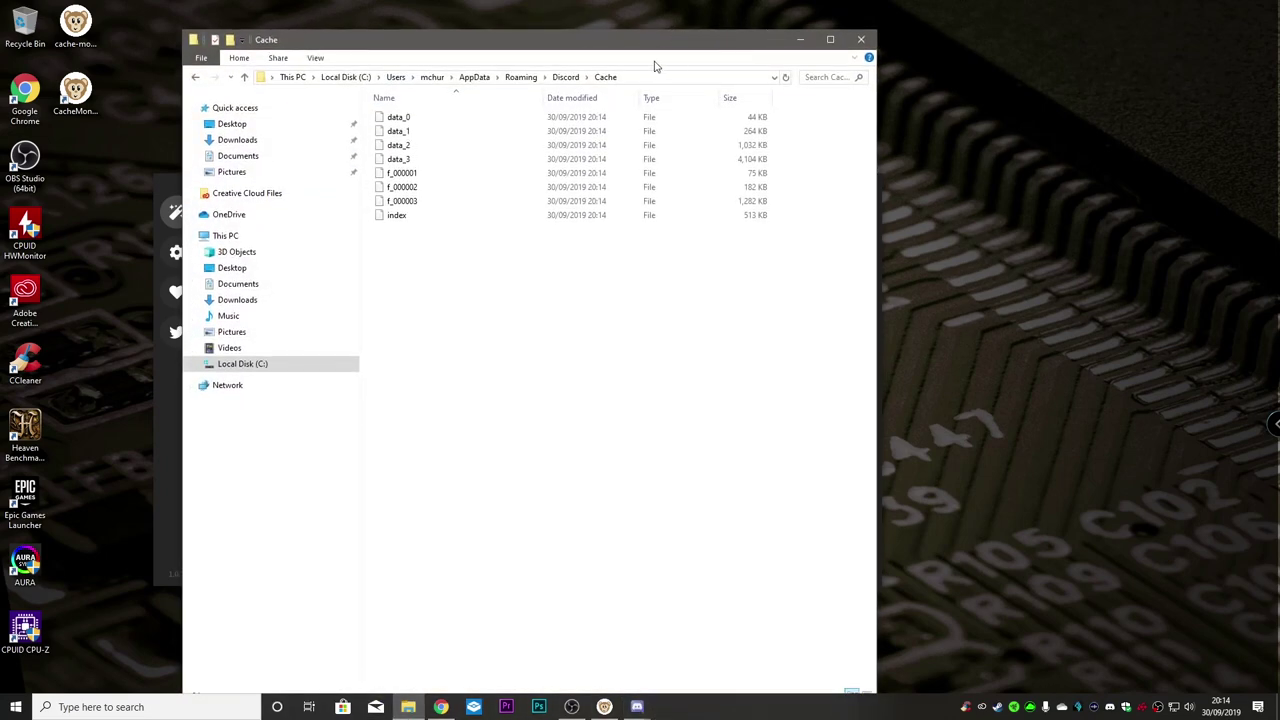
{"action": "left_click_drag", "start_coordinate": [591, 43], "coordinate": [1019, 32]}
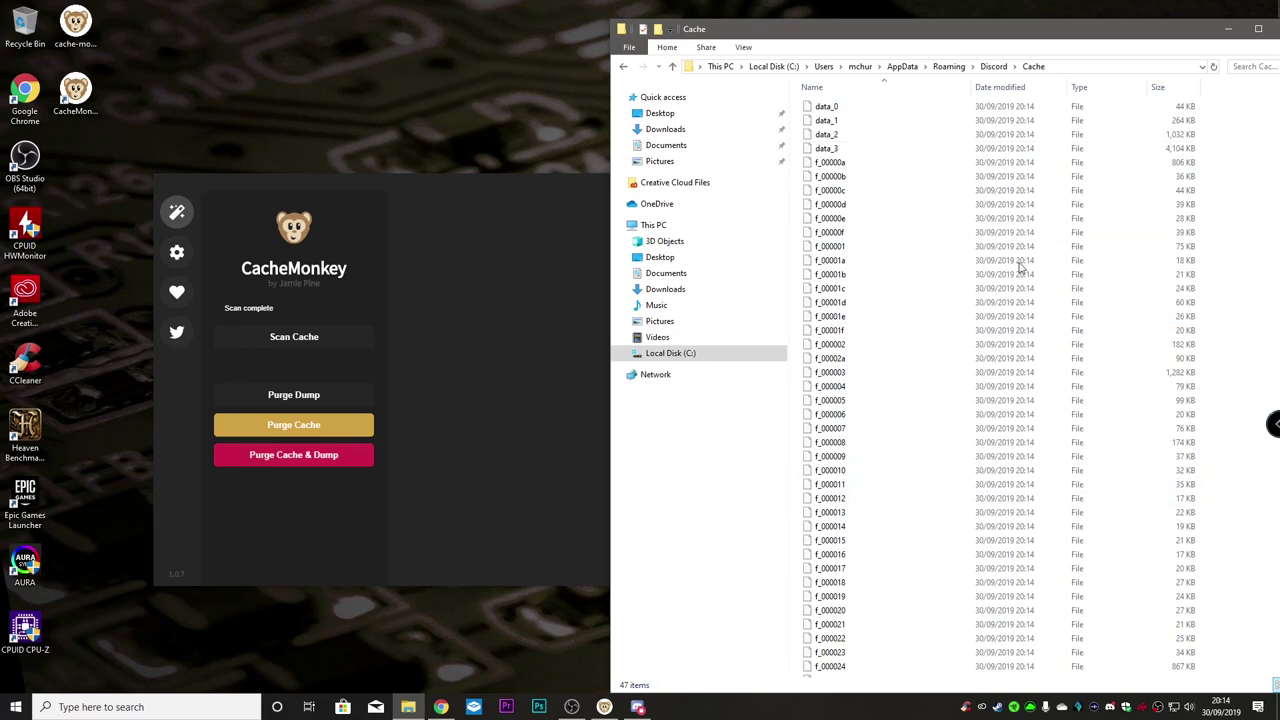
{"action": "left_click_drag", "start_coordinate": [968, 38], "coordinate": [703, 48]}
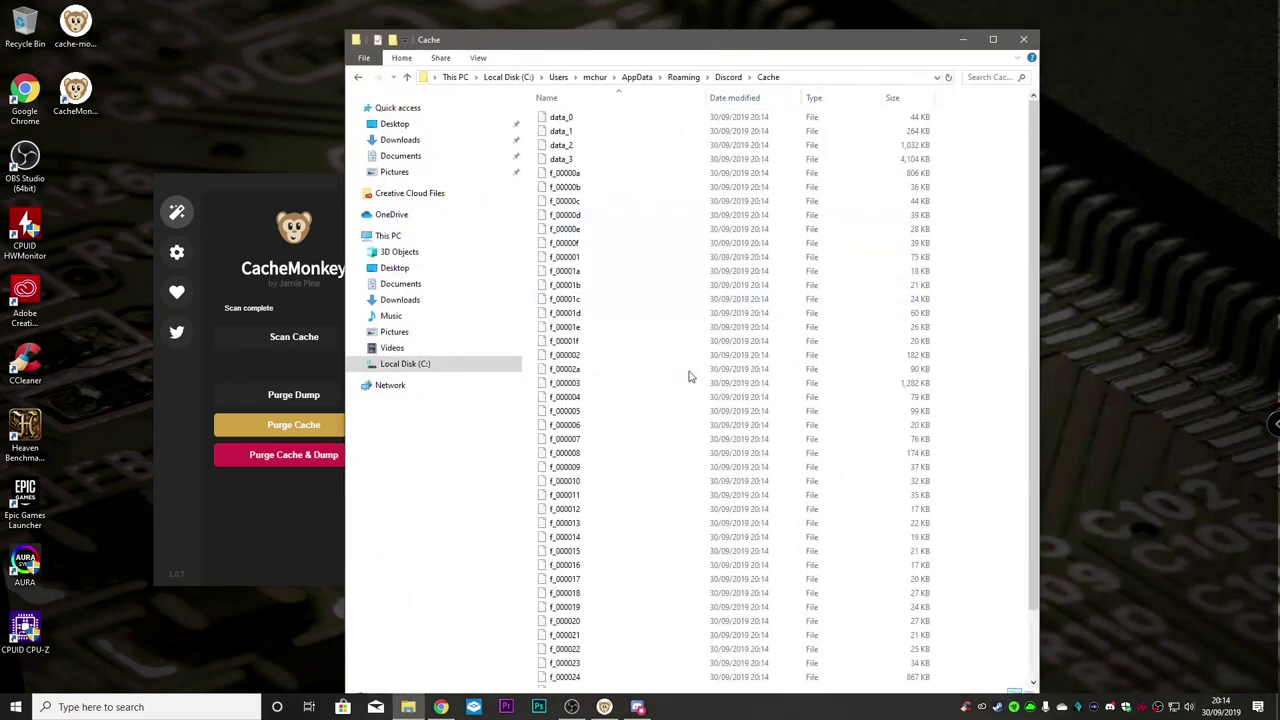
{"action": "left_click", "coordinate": [959, 40]}
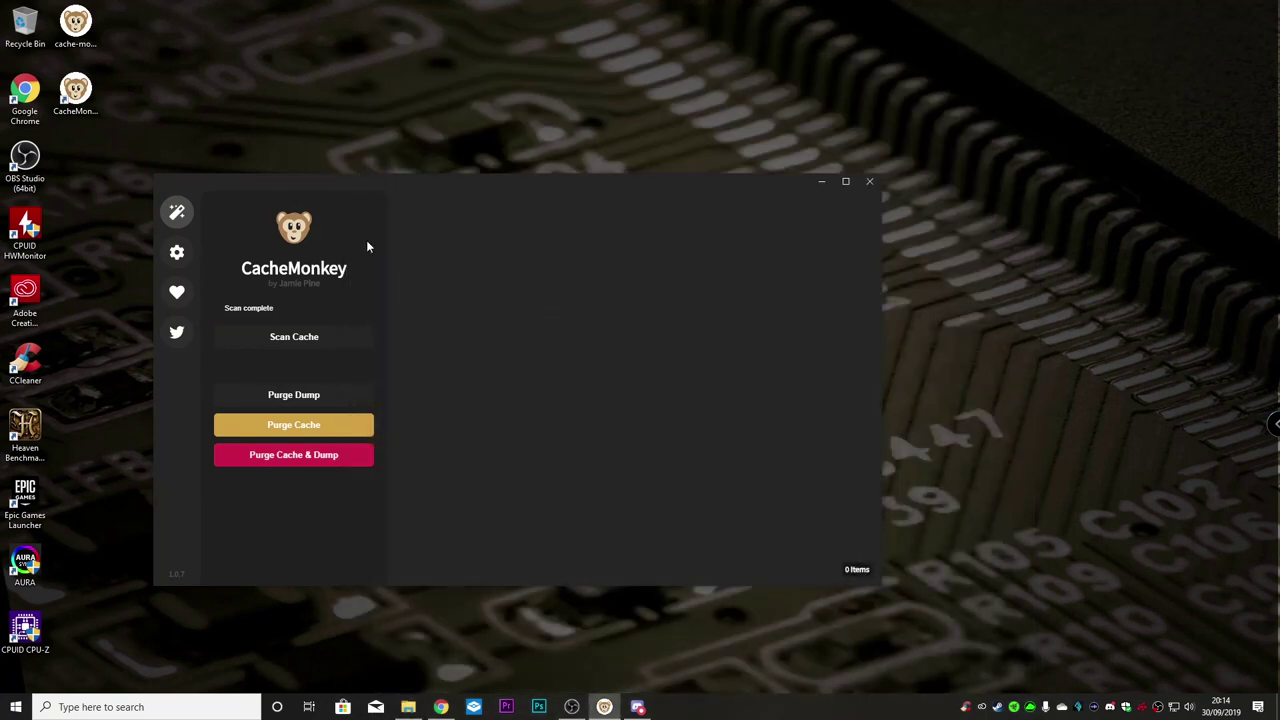
- Rescan in CacheMonkey to list 30 items, dismiss Discord's Streamer Mode notice, and minimize Discord
{"action": "left_click", "coordinate": [287, 338]}
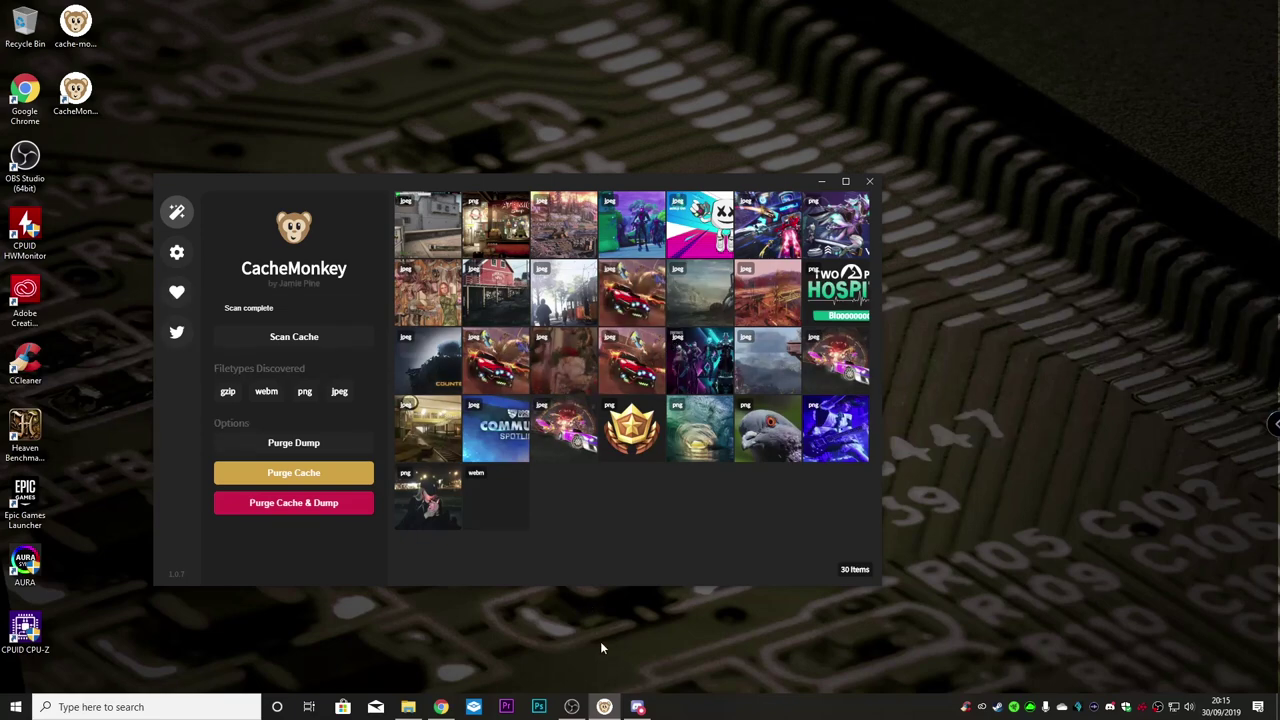
{"action": "left_click", "coordinate": [637, 707]}
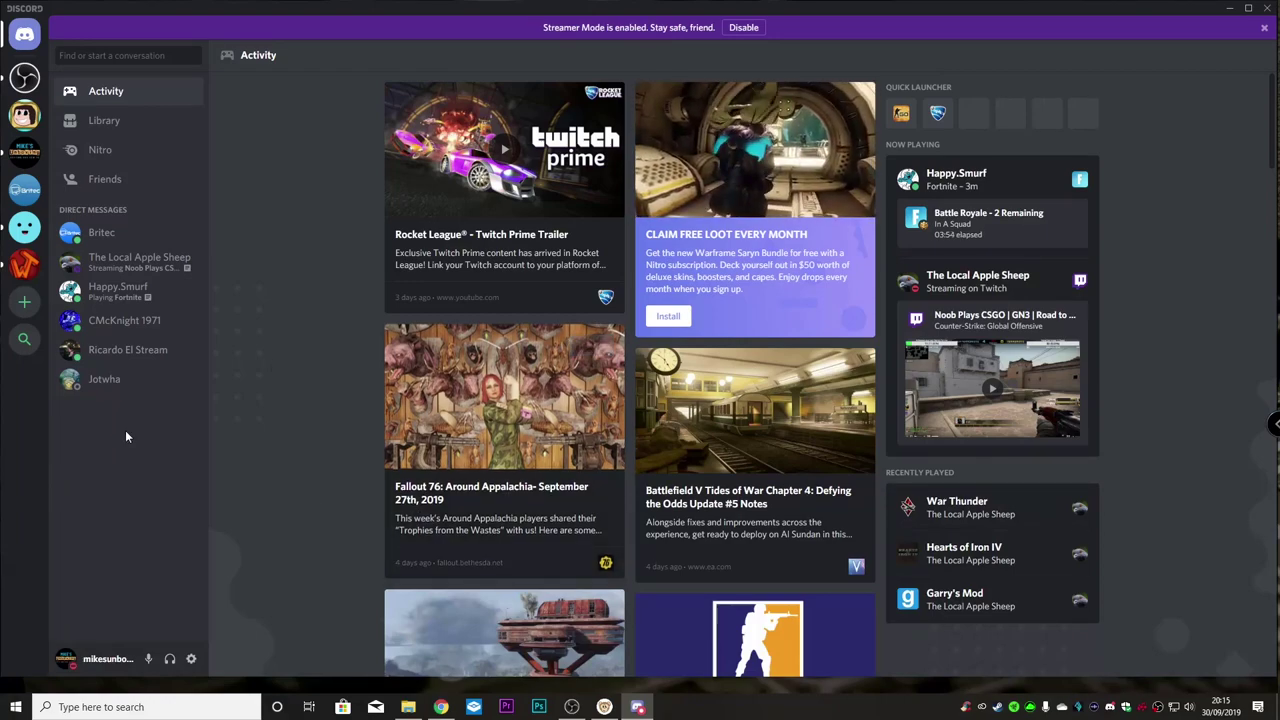
{"action": "left_click", "coordinate": [1264, 27]}
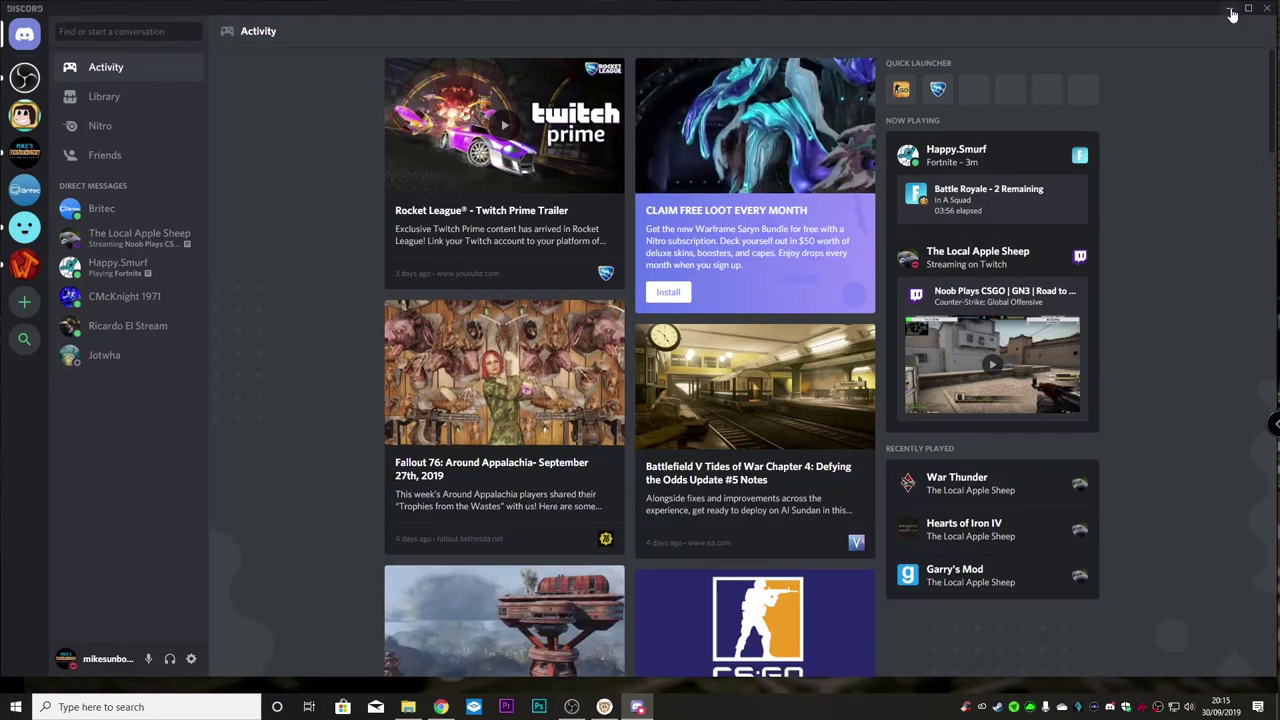
{"action": "left_click", "coordinate": [1229, 8]}
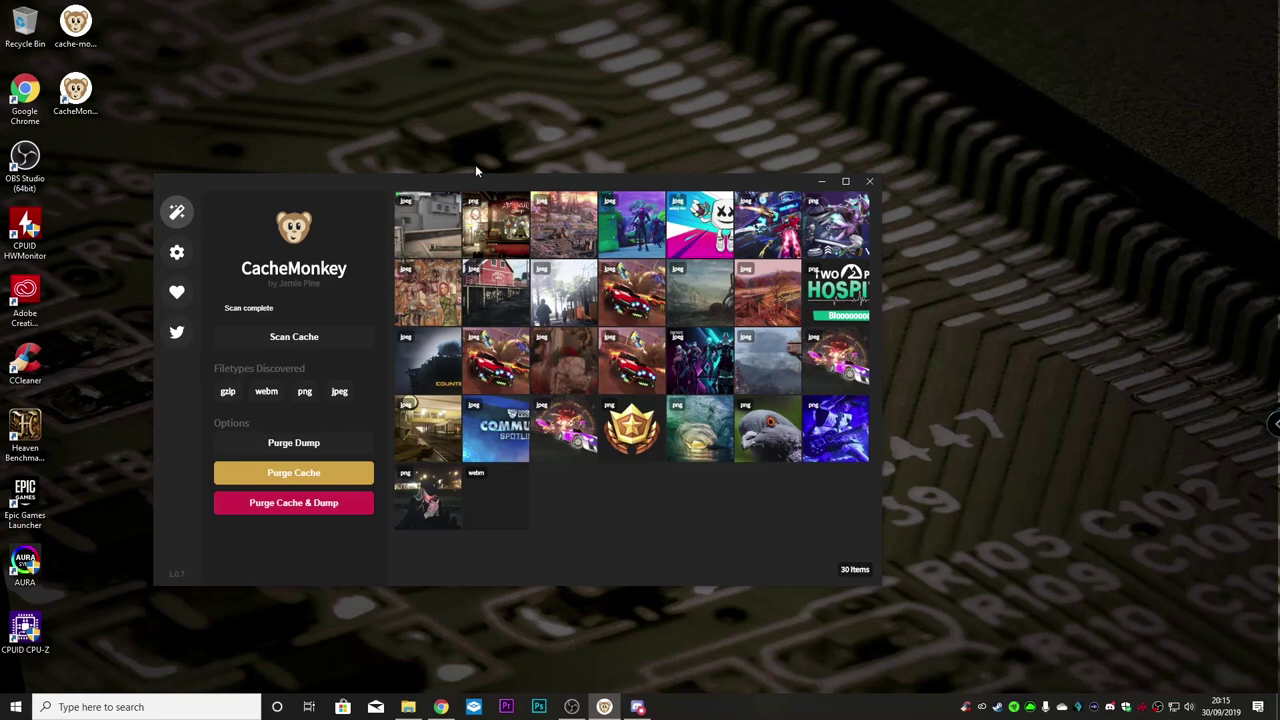
{"action": "left_click_drag", "start_coordinate": [492, 186], "coordinate": [778, 124]}
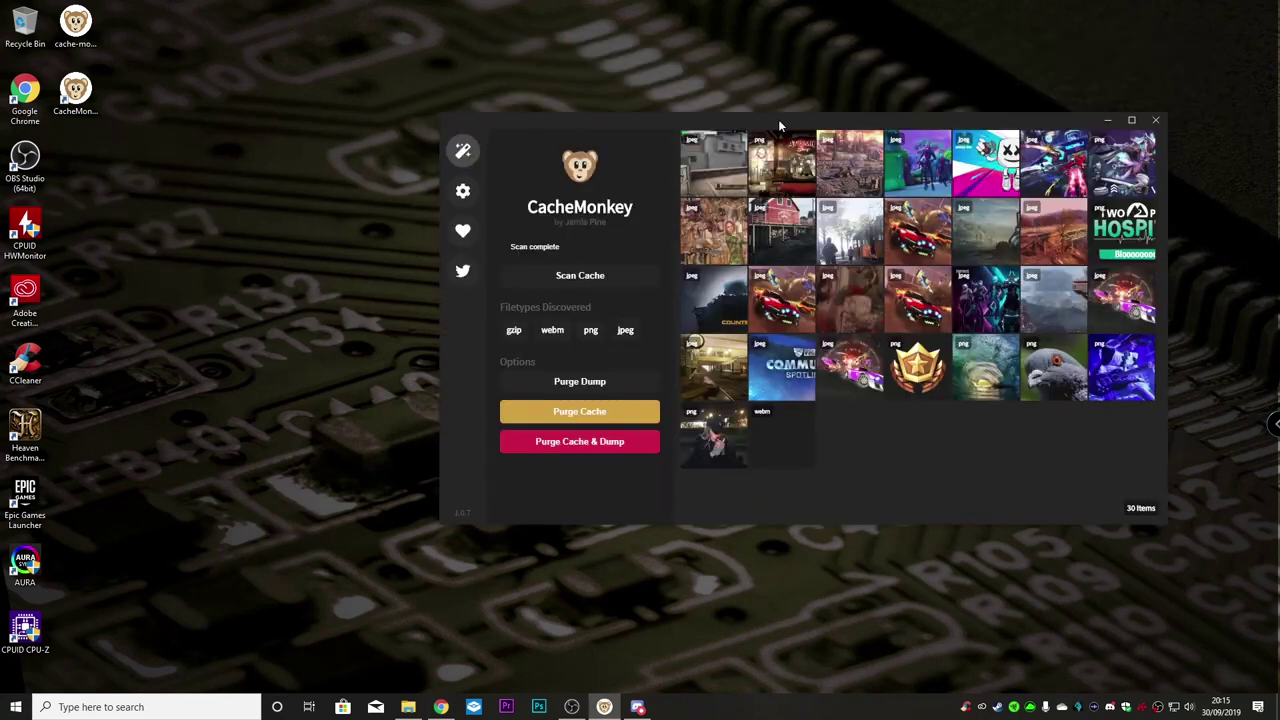